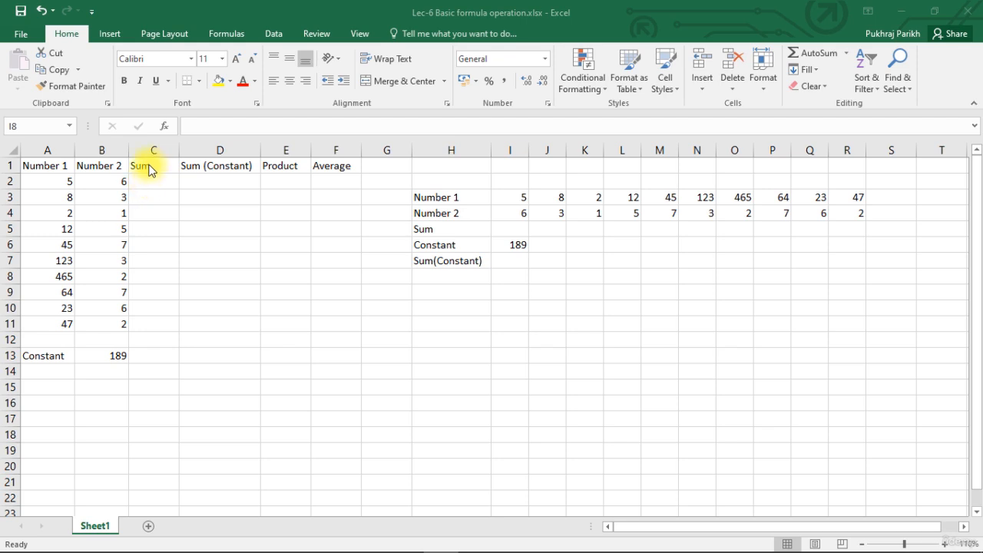
Step: Review the Sum, Sum (Constant), Product and Average columns and the empty range C2:F11 under their headings
{"action": "left_click", "coordinate": [161, 149]}
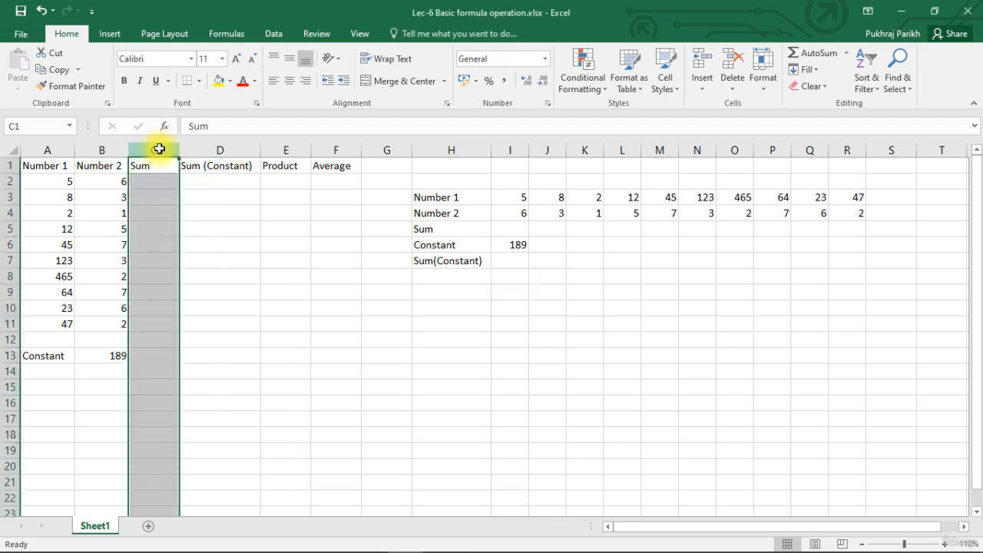
{"action": "left_click", "coordinate": [213, 149]}
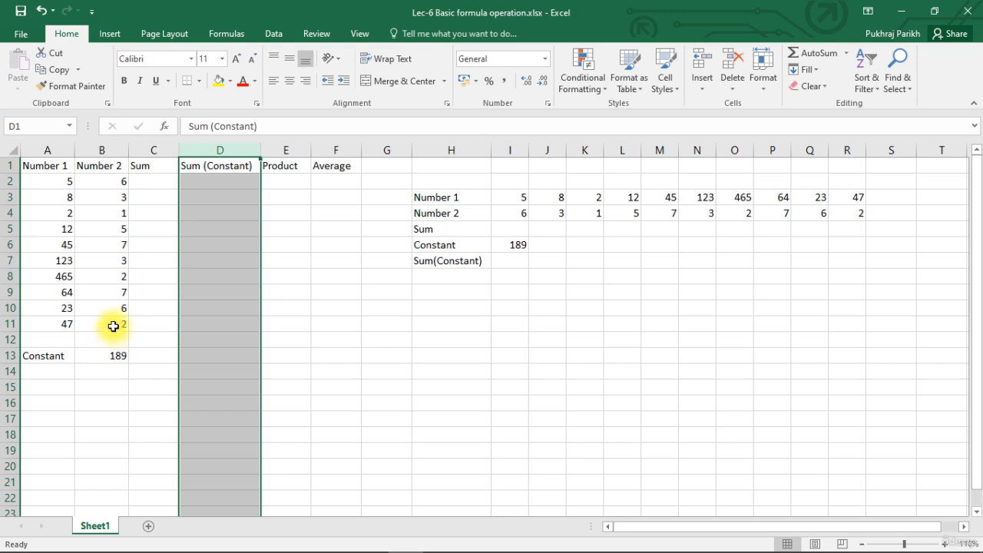
{"action": "left_click", "coordinate": [286, 150]}
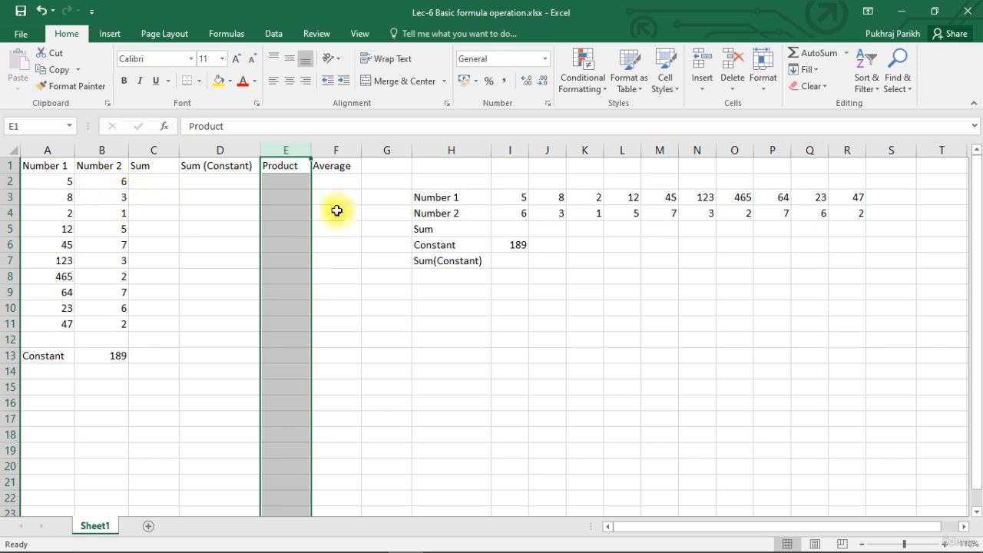
{"action": "left_click", "coordinate": [333, 150]}
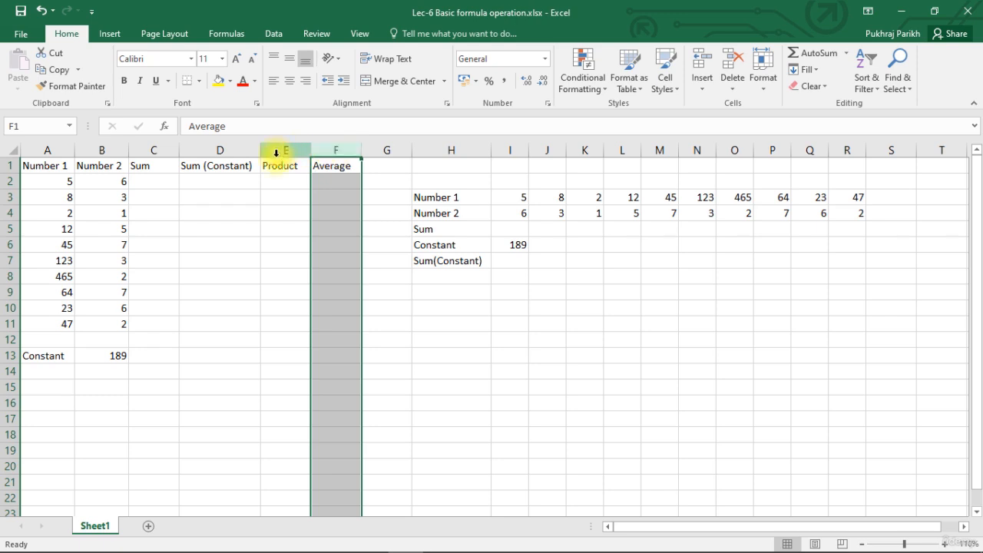
{"action": "left_click", "coordinate": [265, 179]}
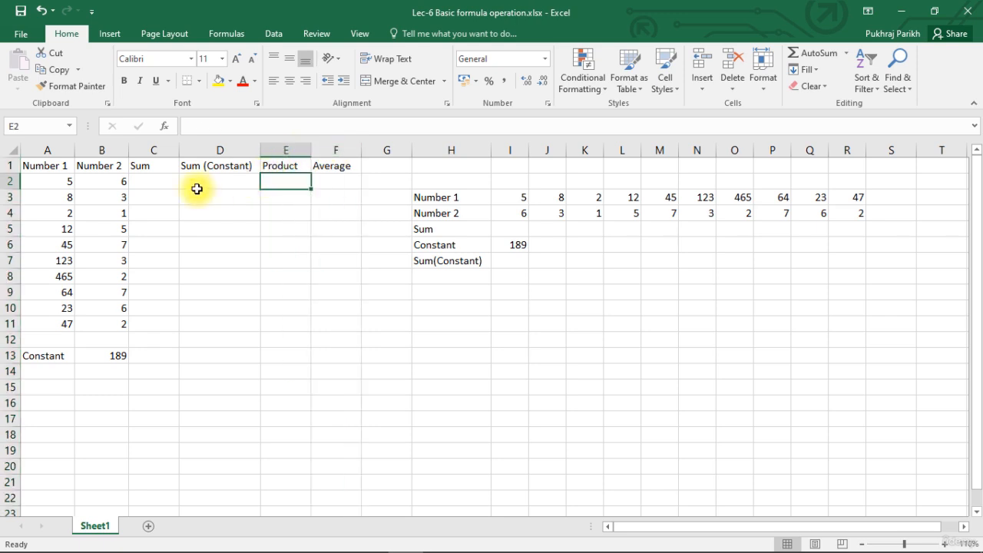
{"action": "left_click", "coordinate": [170, 182]}
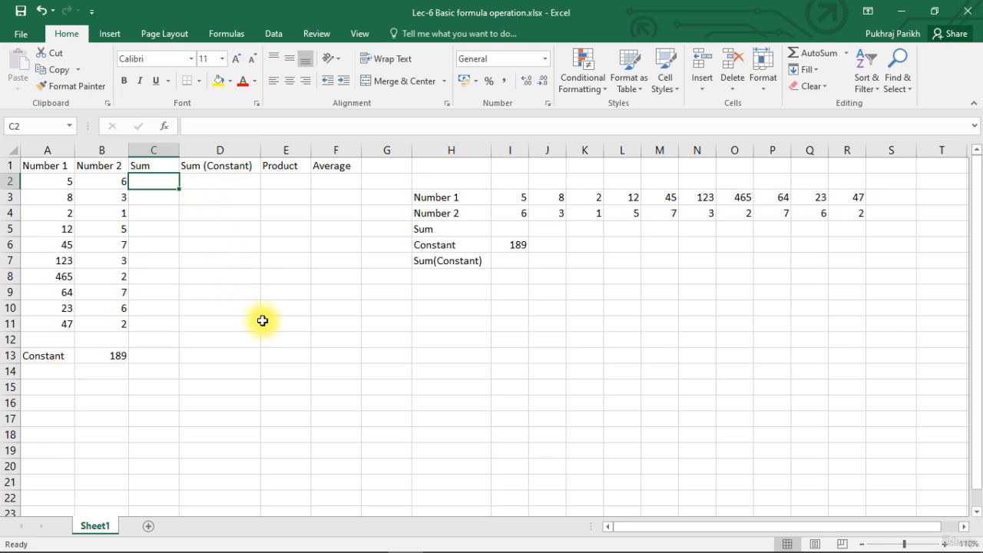
{"action": "left_click_drag", "start_coordinate": [169, 182], "coordinate": [336, 323]}
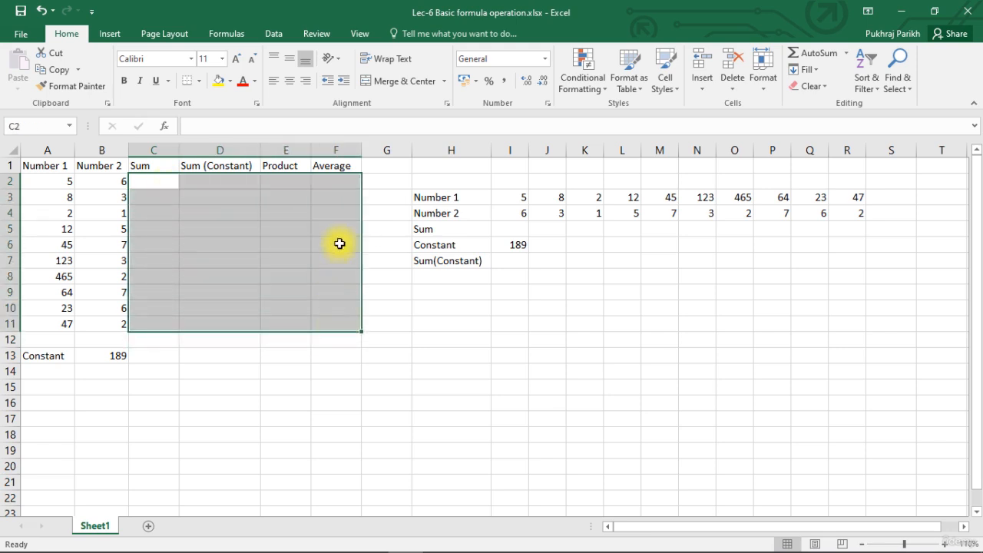
Step: Enter the formula =A2+B2 in cell C2 to add the first row's Number 1 and Number 2
{"action": "left_click", "coordinate": [139, 183]}
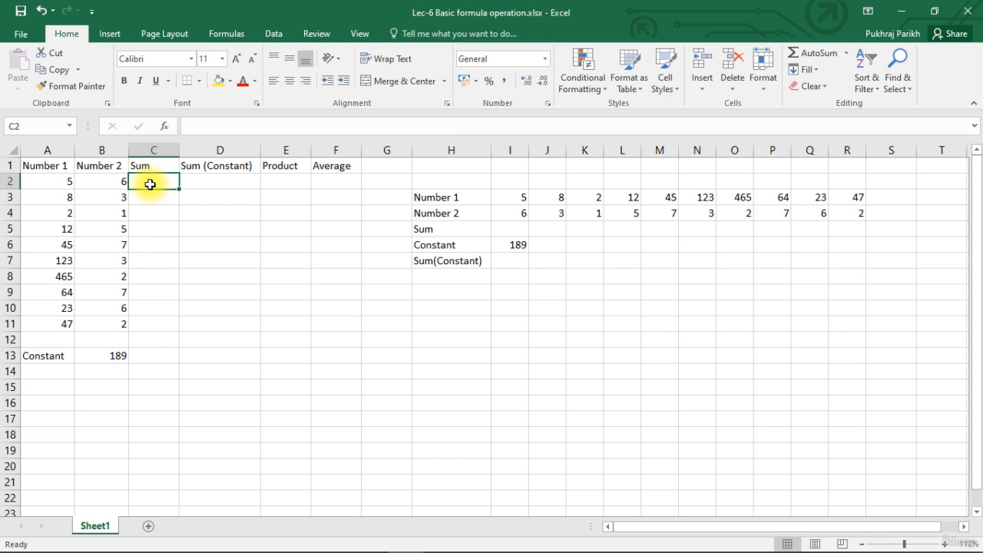
{"action": "type", "text": "="}
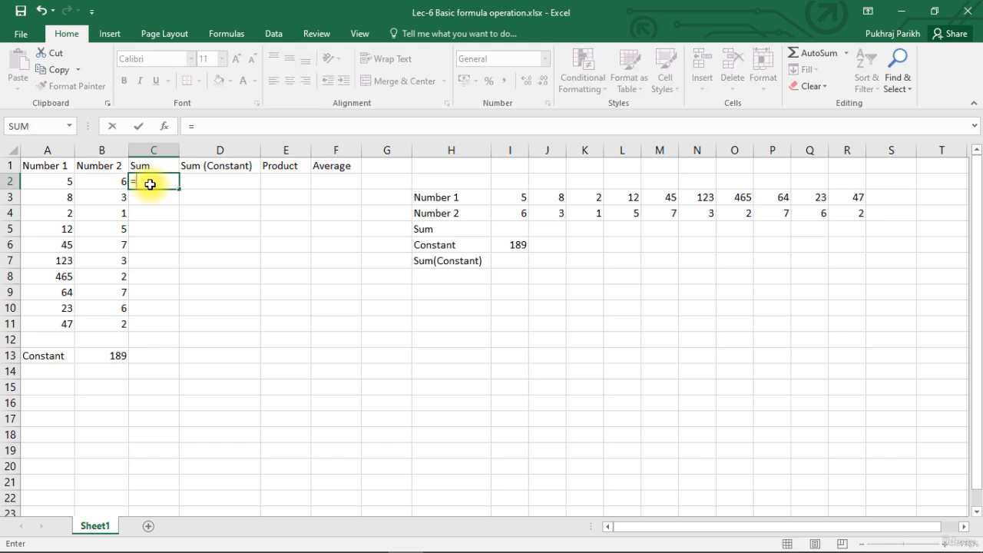
{"action": "left_click", "coordinate": [63, 182]}
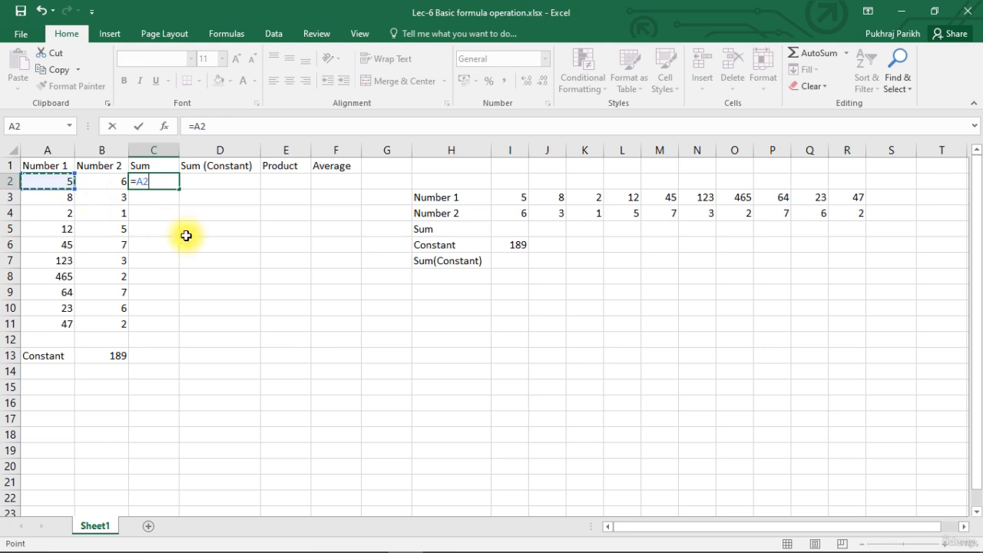
{"action": "type", "text": "+"}
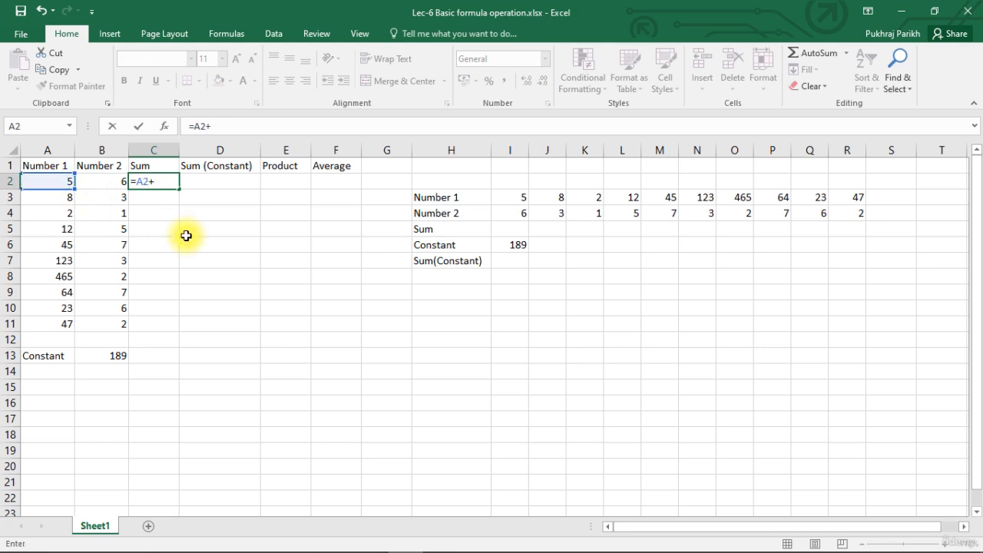
{"action": "left_click", "coordinate": [104, 187]}
{"action": "key", "text": "F2"}
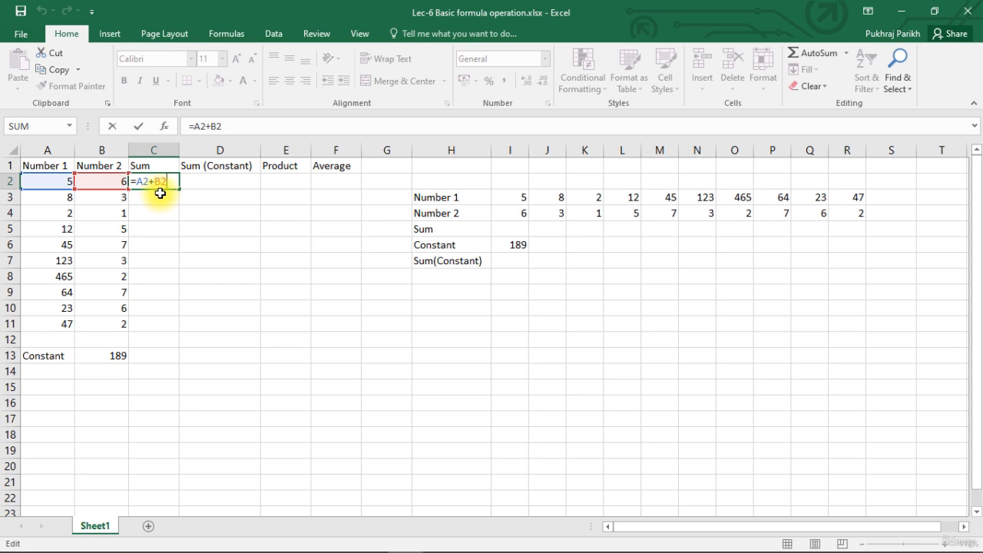
{"action": "key", "text": "Return"}
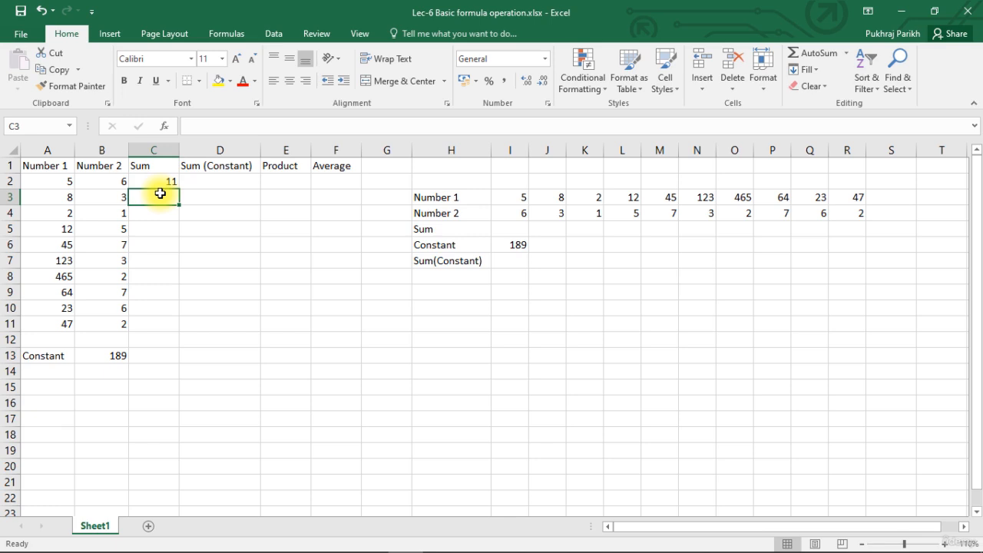
Step: Inspect the formula in C2 and the cells it references, leaving the formula as it is
{"action": "key", "text": "Up"}
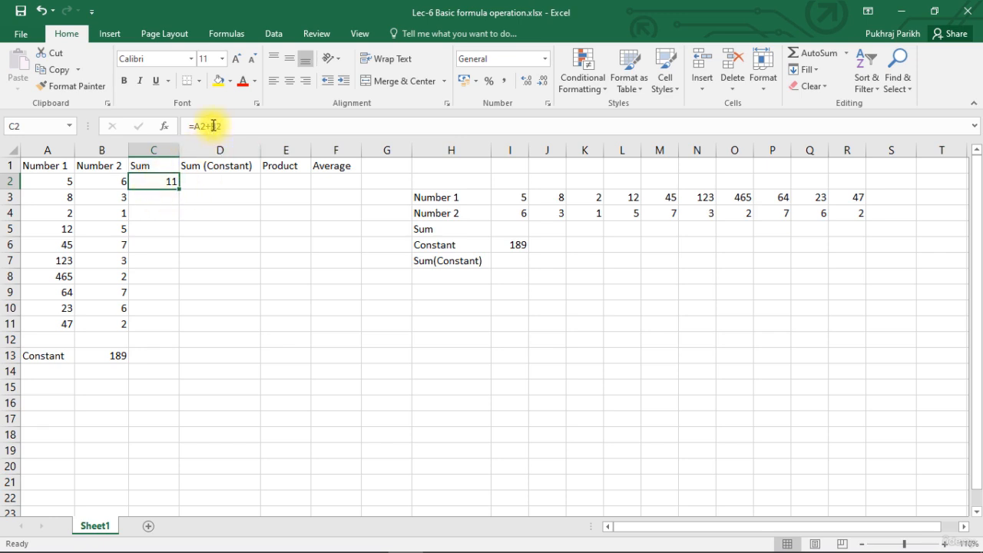
{"action": "double_click", "coordinate": [164, 182]}
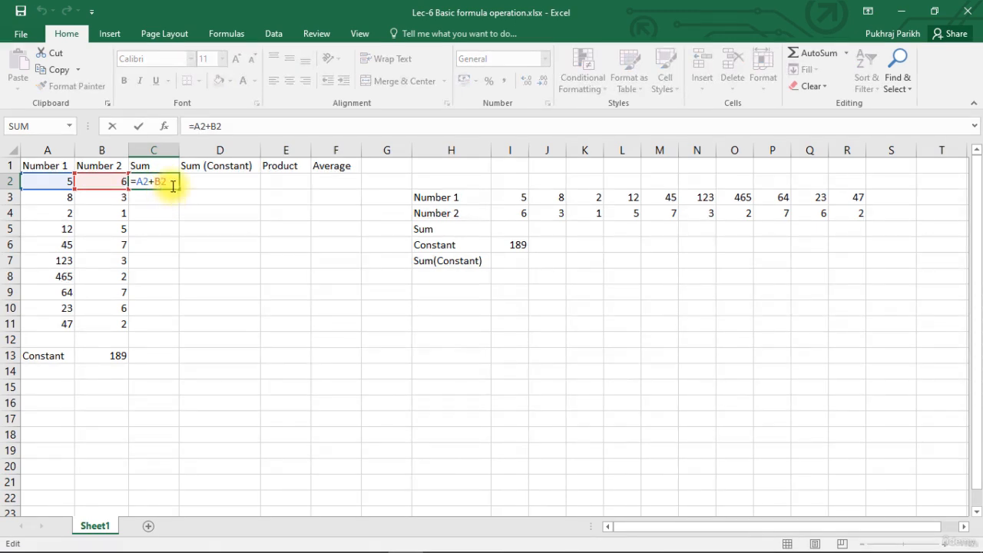
{"action": "key", "text": "Return"}
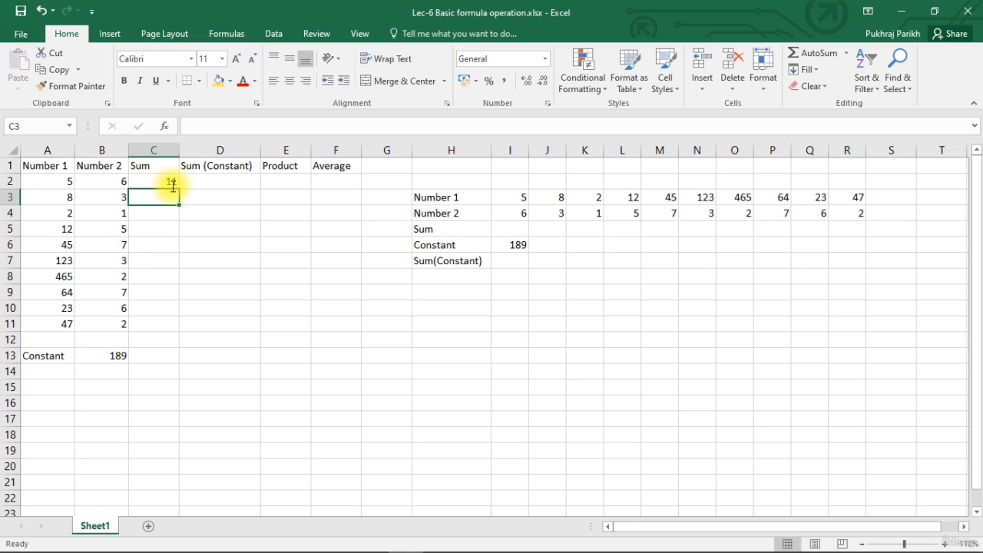
{"action": "left_click", "coordinate": [173, 185]}
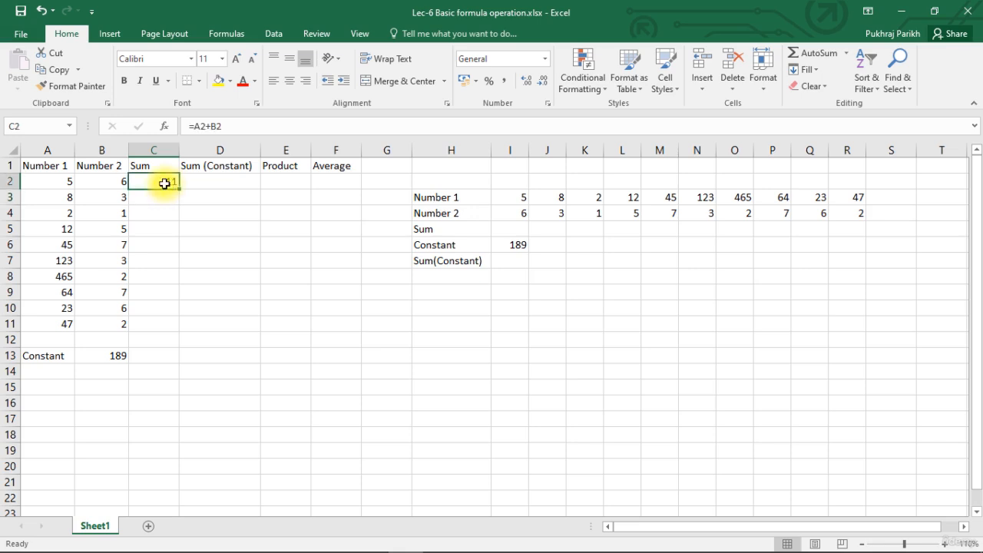
{"action": "double_click", "coordinate": [164, 183]}
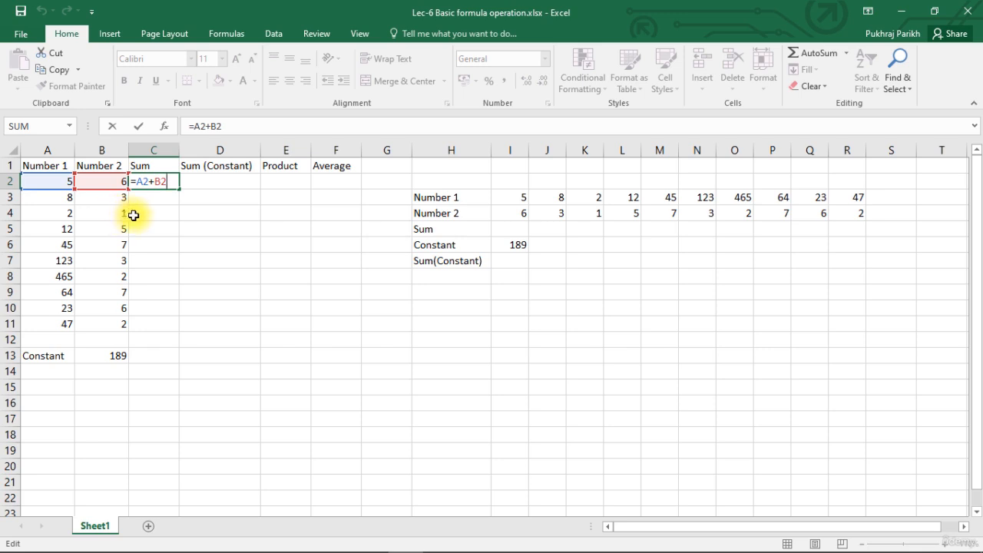
{"action": "key", "text": "ctrl+Return"}
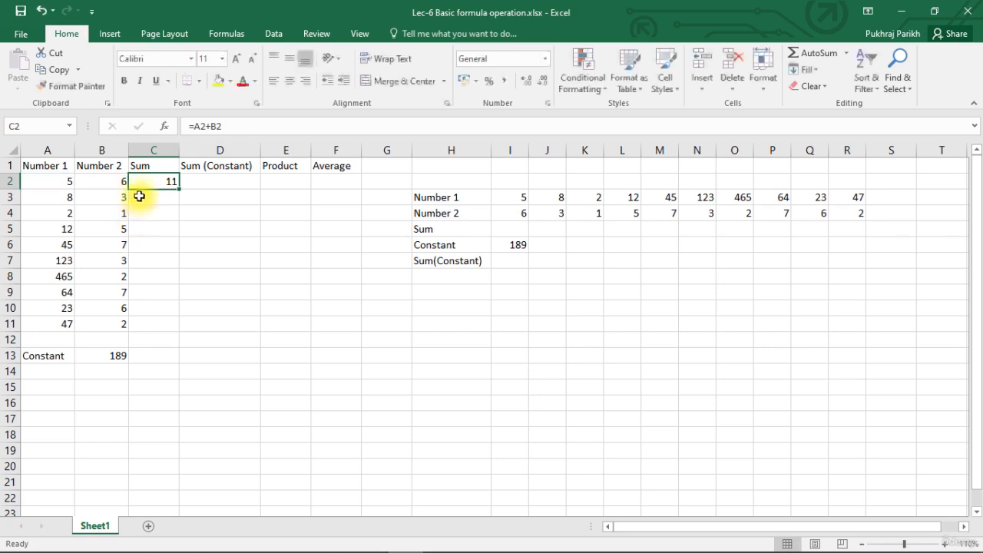
Step: Set the first Number 1 value in cell A2 to 50
{"action": "left_click", "coordinate": [72, 181]}
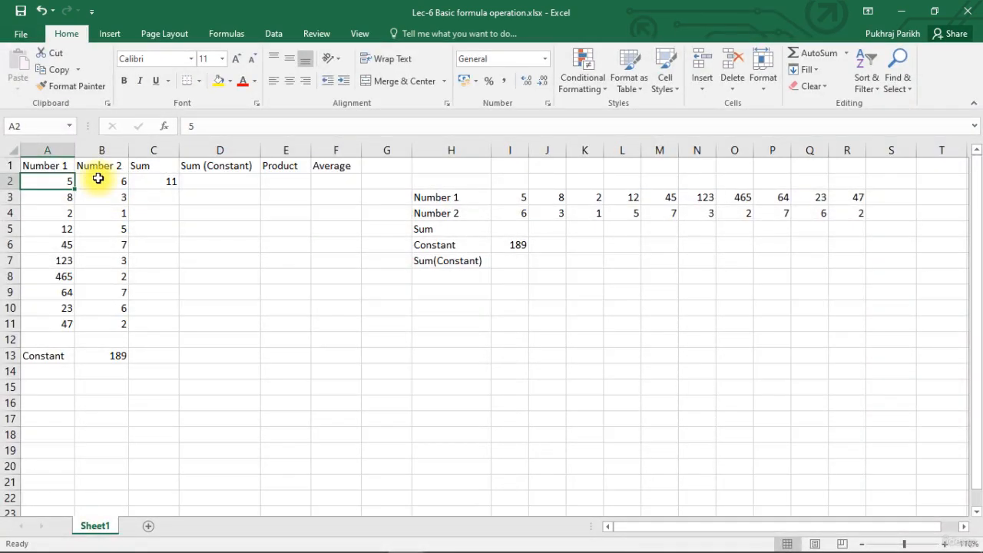
{"action": "type", "text": "50"}
{"action": "key", "text": "Return"}
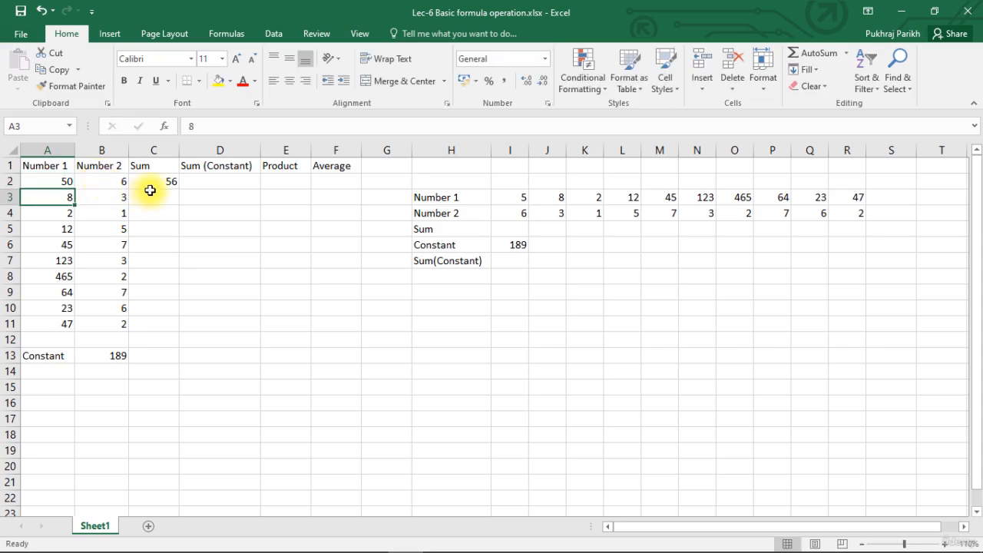
Step: Fill the sum formula from C2 down one row into C3
{"action": "left_click", "coordinate": [149, 193]}
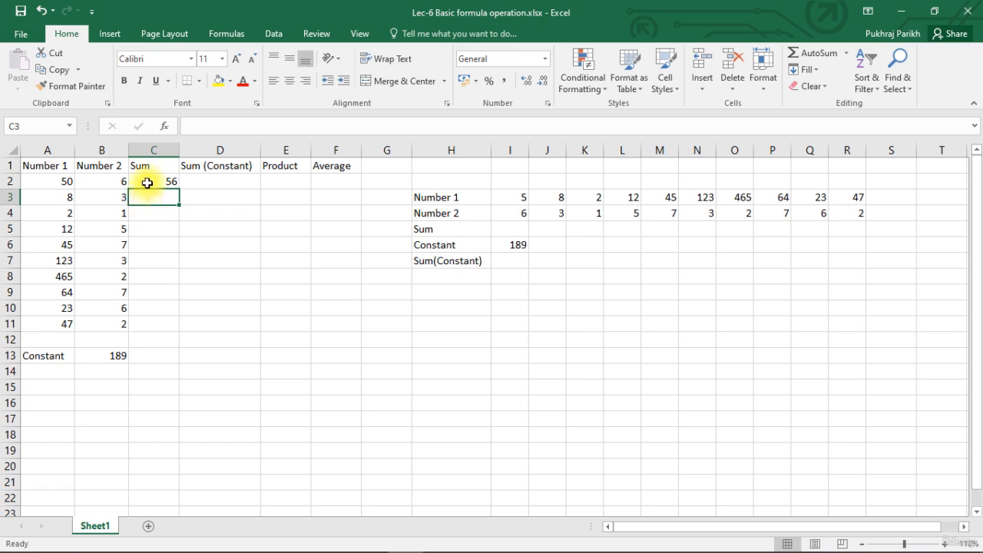
{"action": "left_click", "coordinate": [146, 184]}
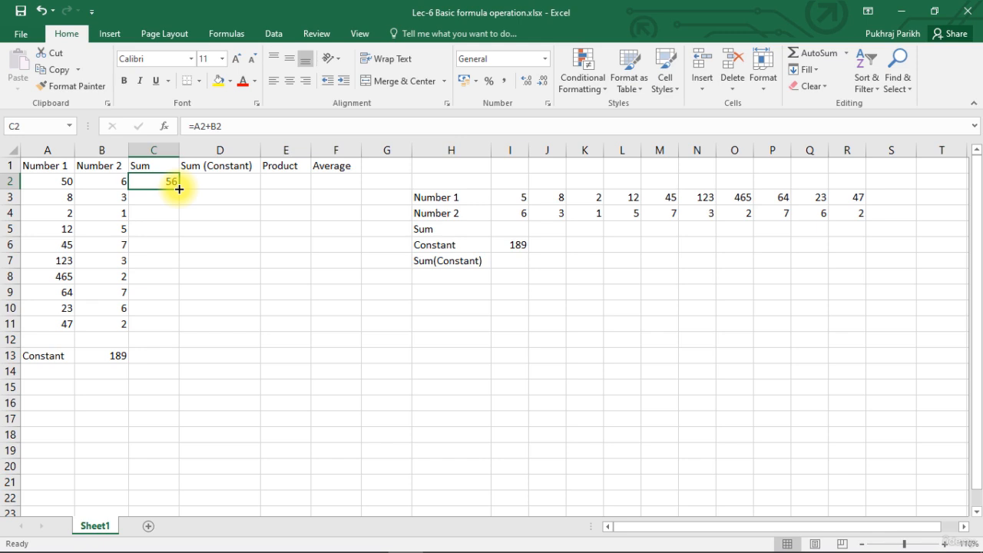
{"action": "left_click_drag", "start_coordinate": [179, 189], "coordinate": [179, 205]}
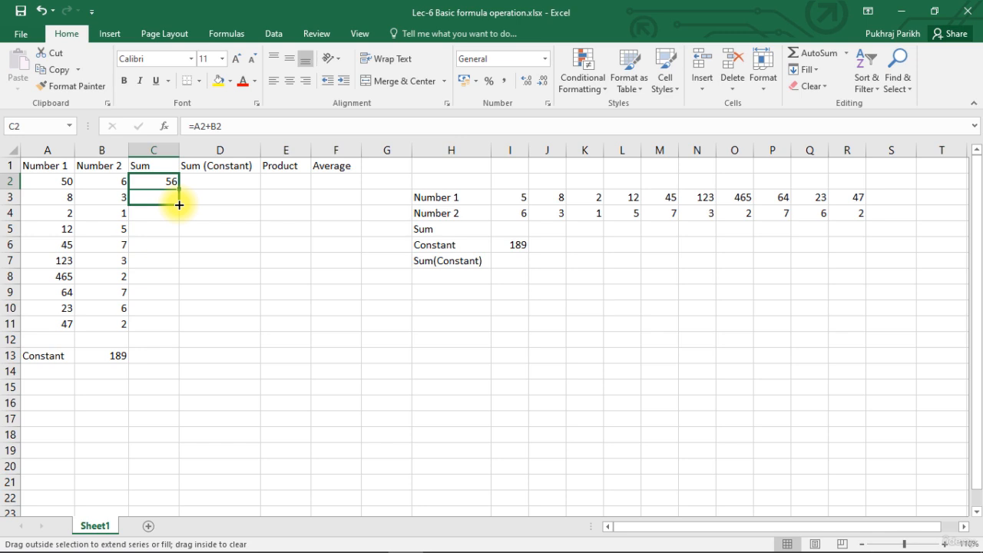
{"action": "mouse_move", "coordinate": [179, 205]}
{"action": "left_mouse_down"}
{"action": "mouse_move", "coordinate": [176, 219]}
{"action": "mouse_move", "coordinate": [178, 209]}
{"action": "left_mouse_up"}
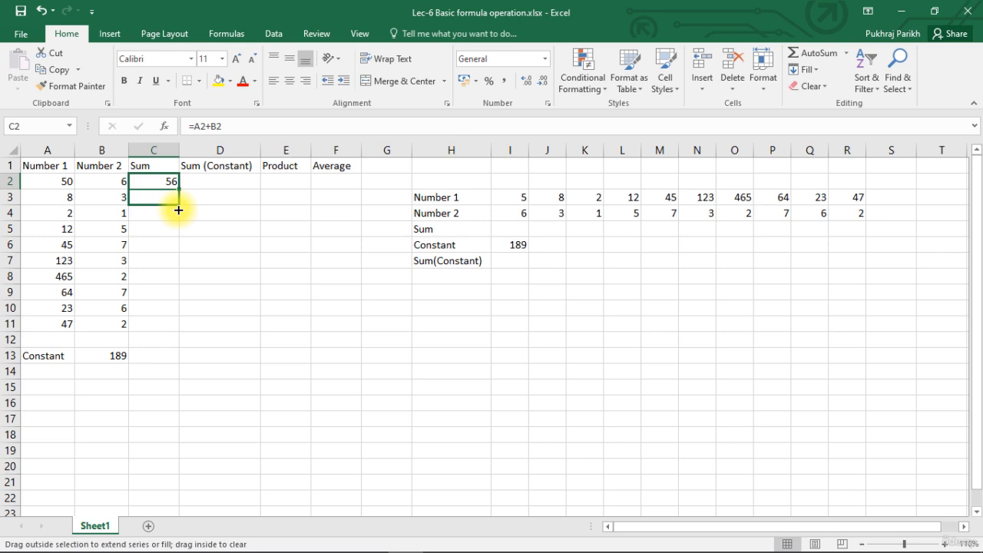
{"action": "left_click_drag", "start_coordinate": [178, 210], "coordinate": [176, 208]}
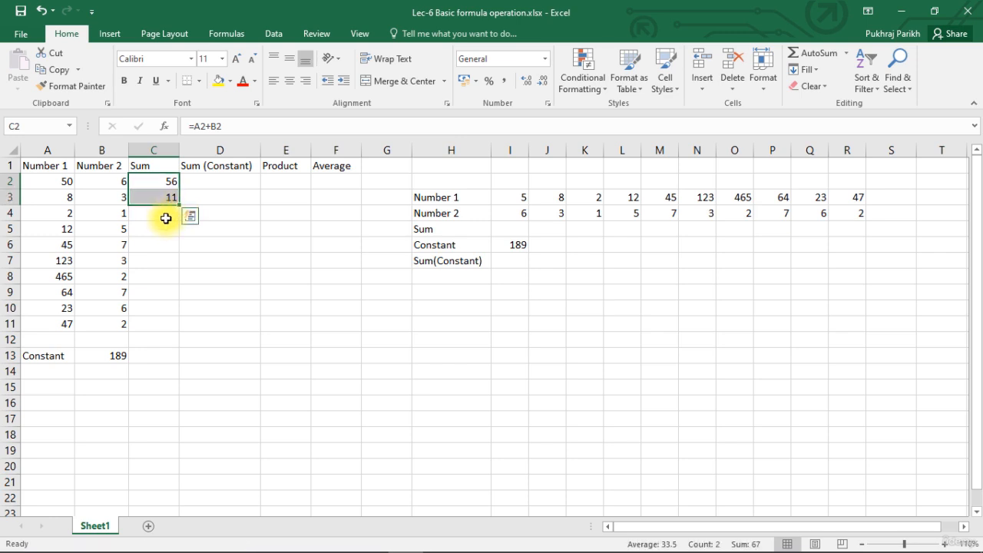
Step: Inspect the copied formula in C3 and the row 3 cells it references
{"action": "left_click", "coordinate": [163, 199]}
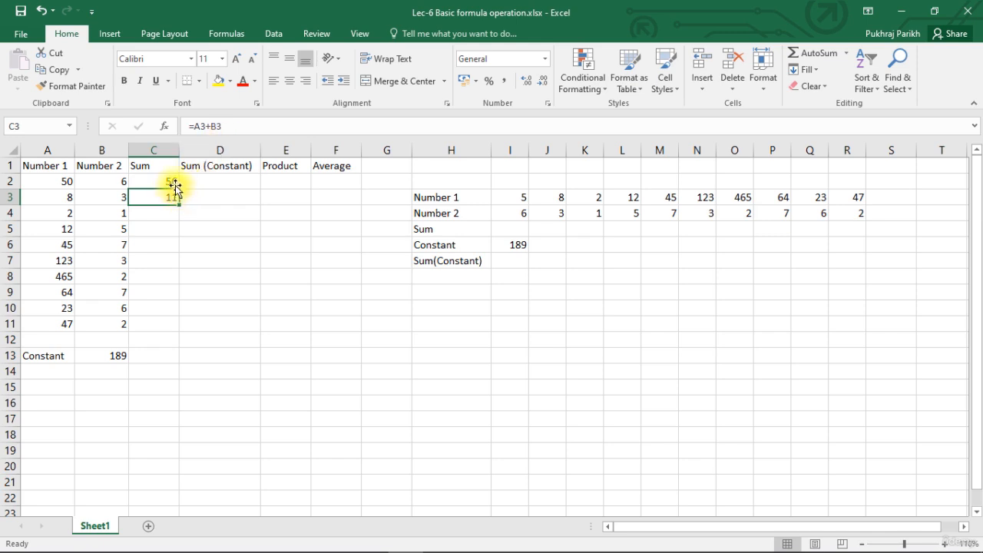
{"action": "left_click", "coordinate": [59, 200]}
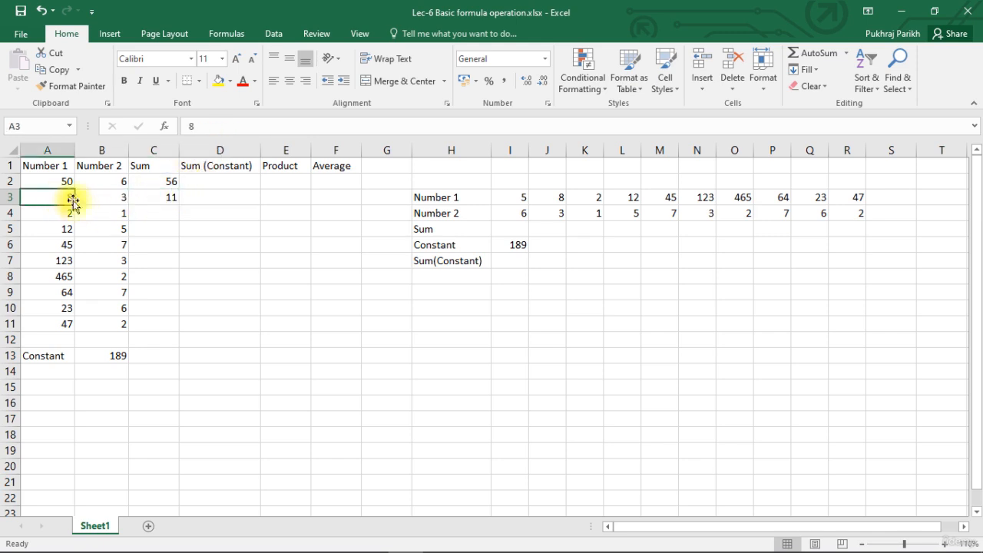
{"action": "left_click", "coordinate": [146, 200]}
{"action": "double_click", "coordinate": [146, 199]}
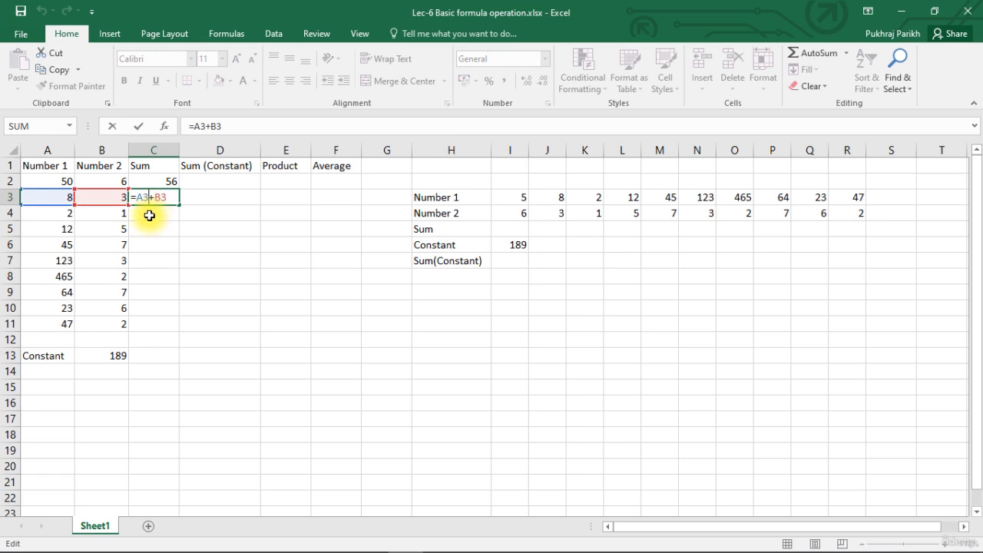
{"action": "key", "text": "ctrl+Return"}
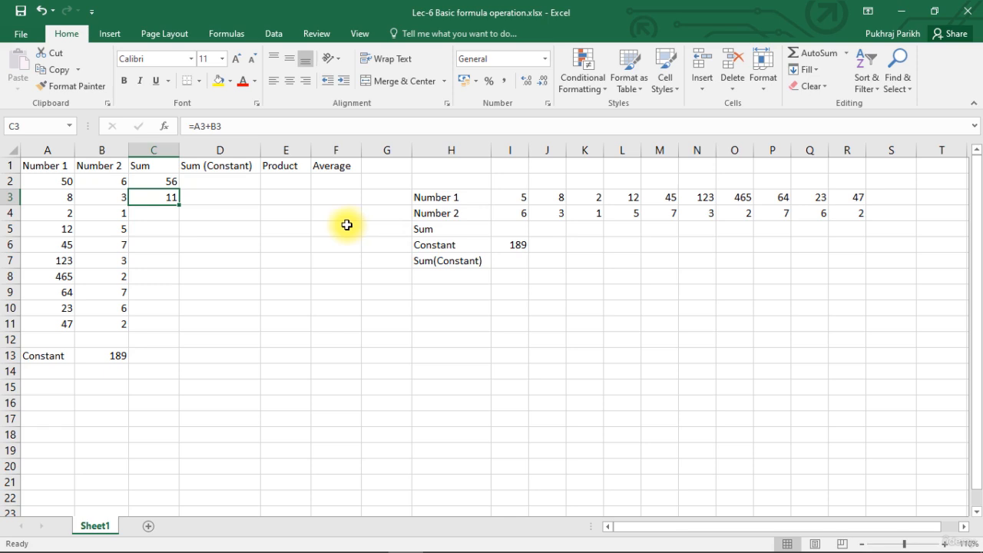
Step: Enter the formula =I3+I4 in cell I5 to add the first Number 1 and Number 2 of the horizontal table
{"action": "left_click", "coordinate": [510, 230]}
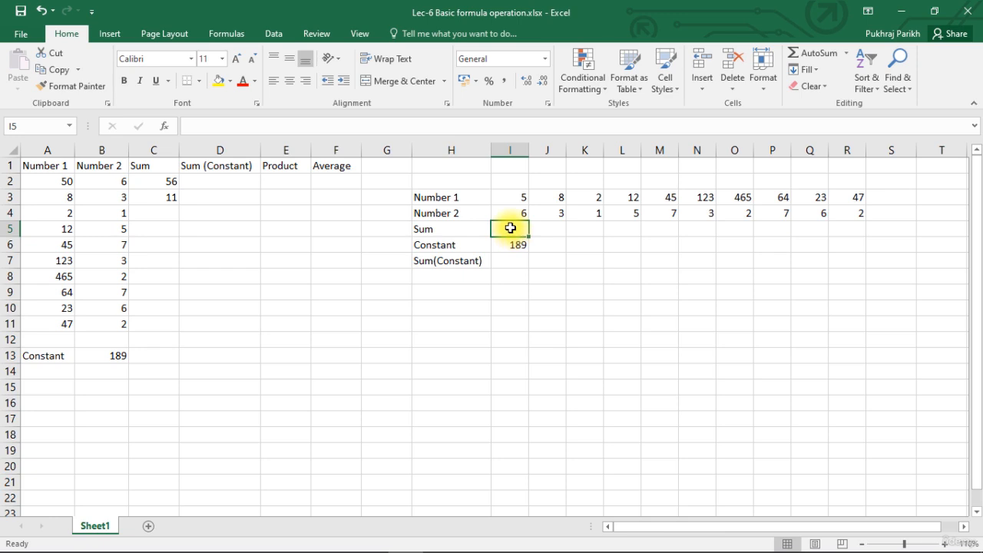
{"action": "type", "text": "="}
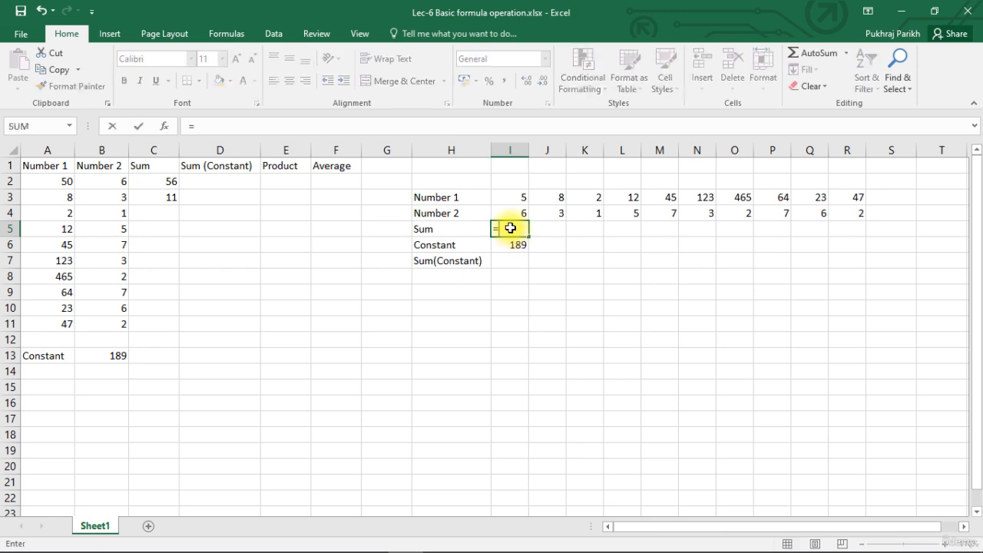
{"action": "left_click", "coordinate": [518, 201]}
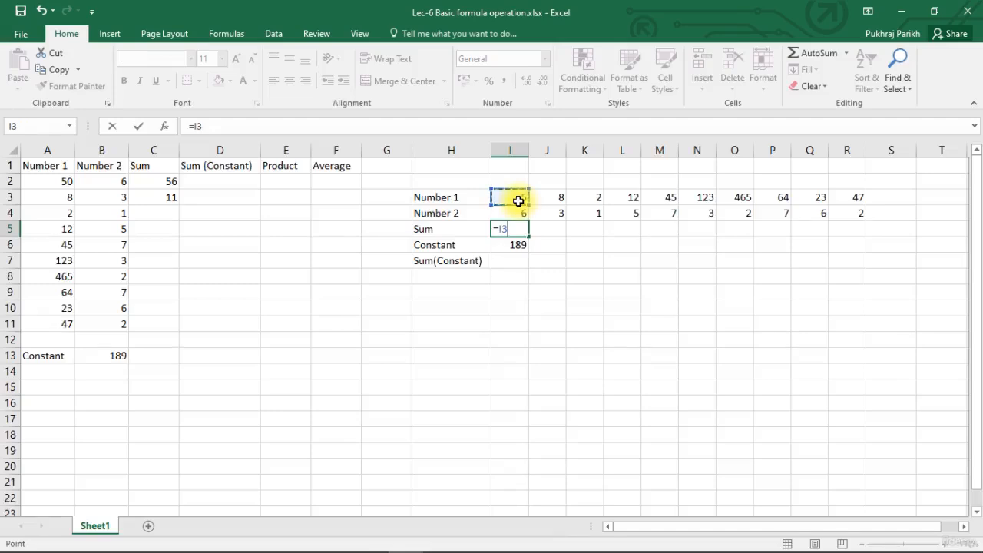
{"action": "type", "text": "+"}
{"action": "left_click", "coordinate": [523, 215]}
{"action": "key", "text": "Return"}
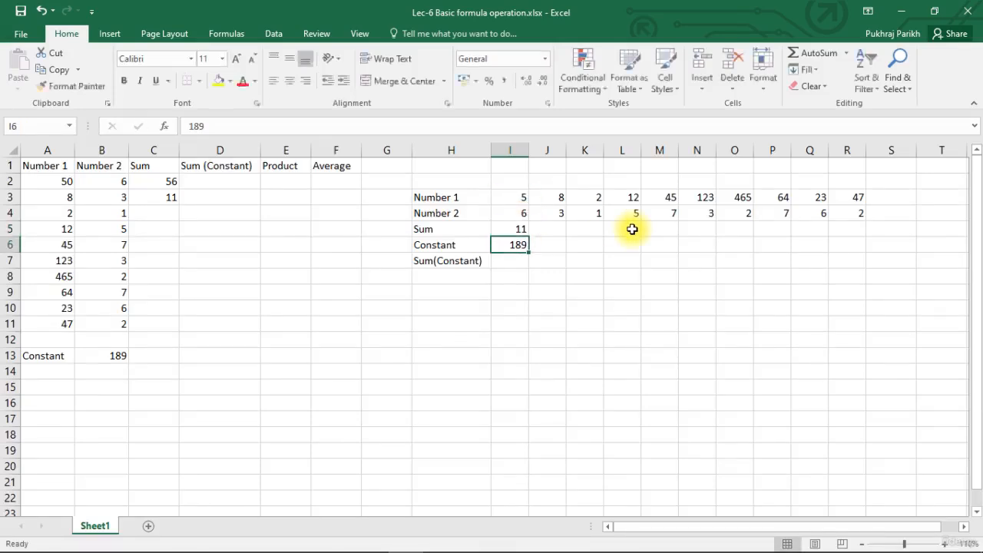
Step: Fill the sum formula from I5 across one column into J5 and inspect the cells the copy references
{"action": "left_click", "coordinate": [509, 229]}
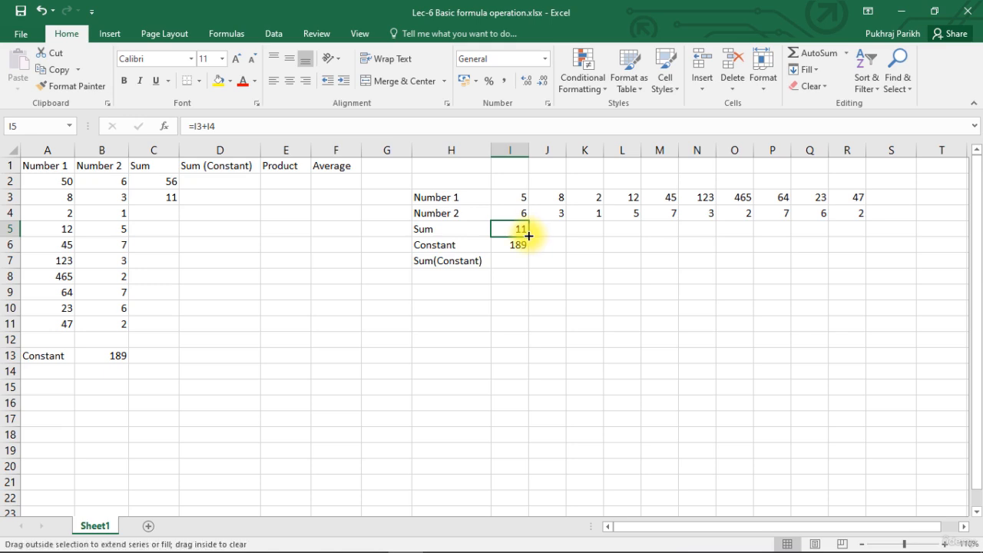
{"action": "left_click_drag", "start_coordinate": [529, 235], "coordinate": [560, 231]}
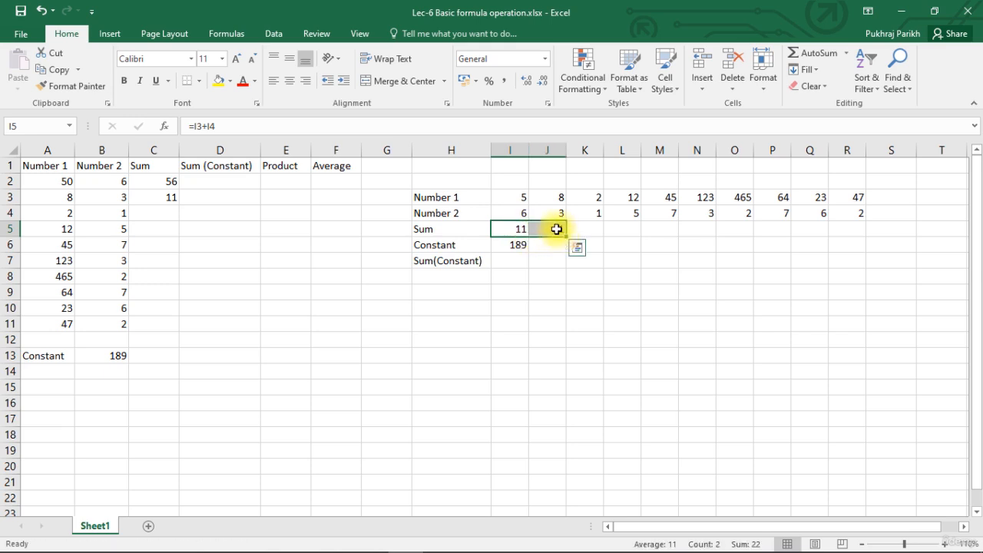
{"action": "left_click", "coordinate": [556, 229]}
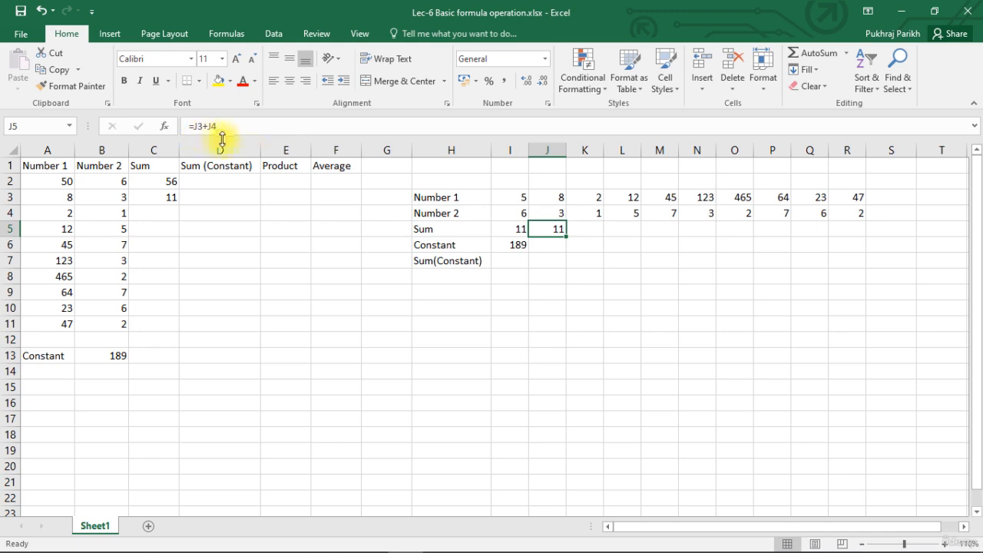
{"action": "double_click", "coordinate": [556, 229]}
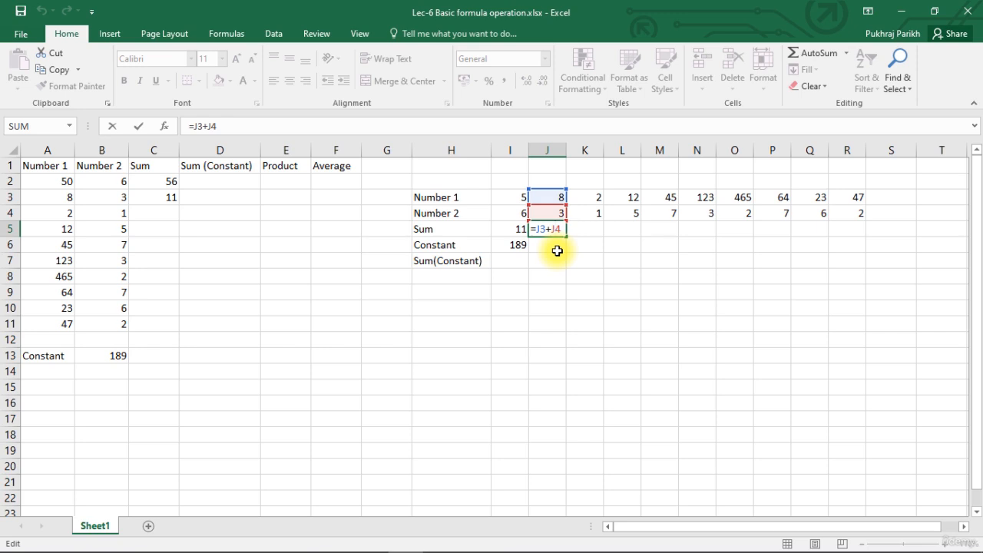
{"action": "left_click", "coordinate": [510, 276]}
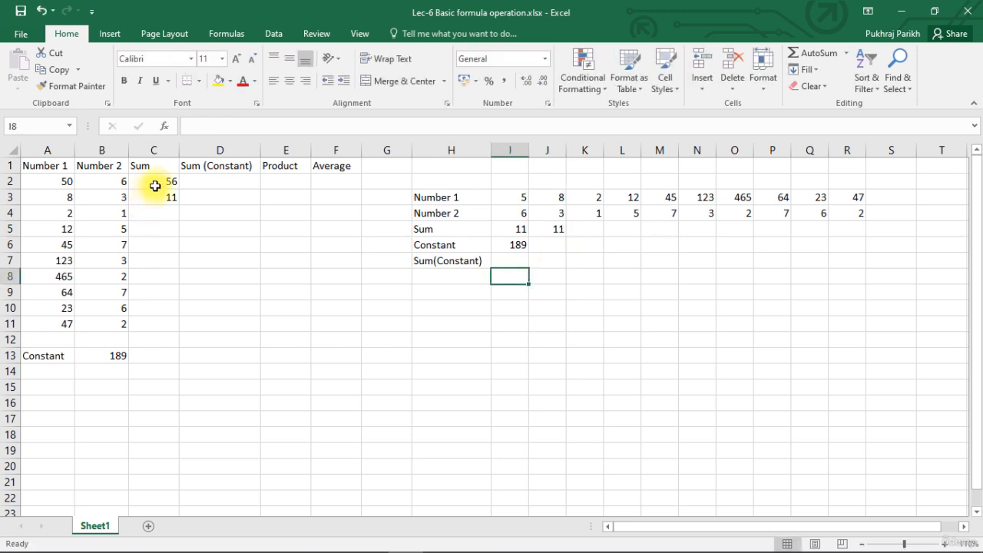
Step: Fill the sum formulas from C2 down to C11 and from I5 across to R5
{"action": "left_click_drag", "start_coordinate": [155, 183], "coordinate": [162, 195]}
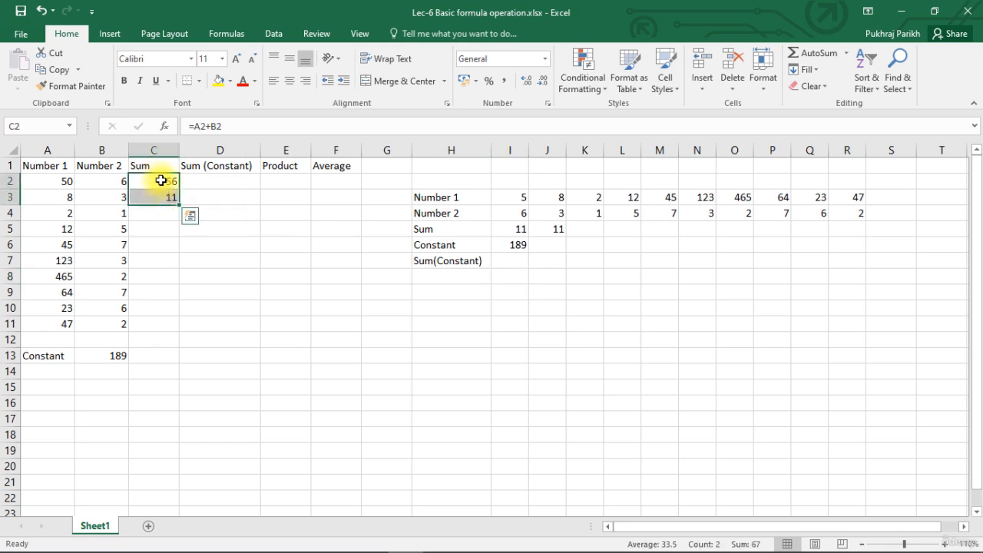
{"action": "left_click", "coordinate": [161, 181]}
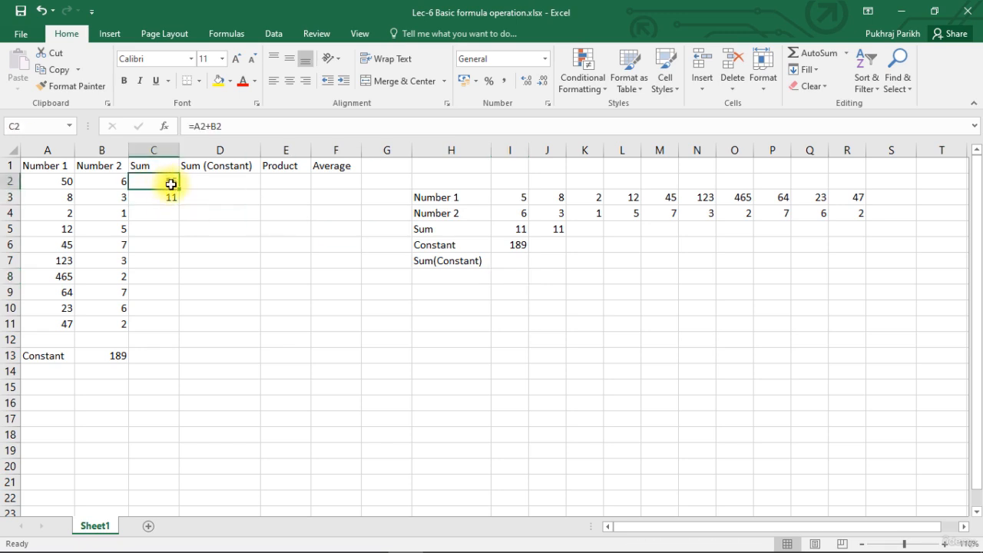
{"action": "left_click_drag", "start_coordinate": [178, 190], "coordinate": [184, 329]}
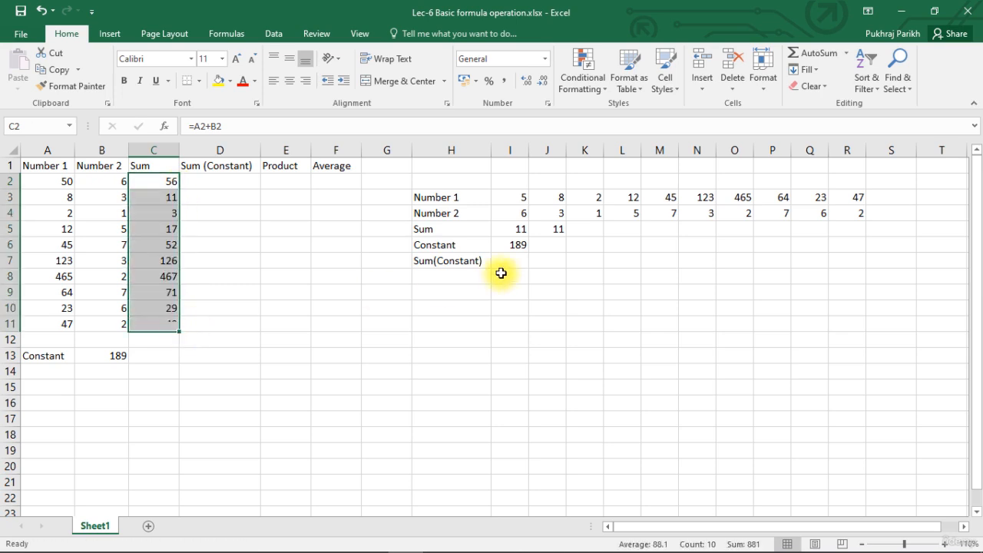
{"action": "left_click", "coordinate": [524, 229]}
{"action": "left_click_drag", "start_coordinate": [529, 236], "coordinate": [854, 229]}
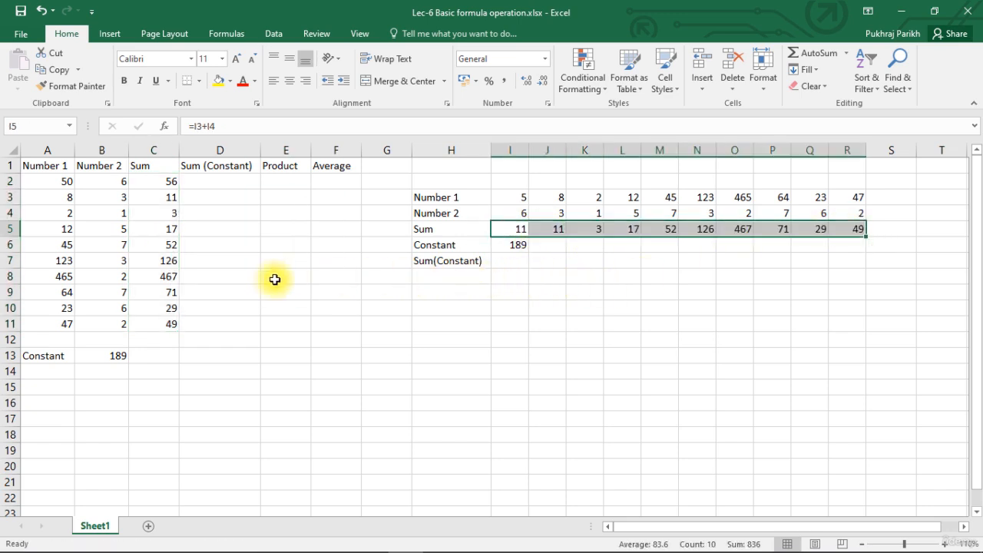
Step: Enter the formula =A2+B2+B13 in cell D2 to add Number 1, Number 2 and the constant
{"action": "left_click", "coordinate": [242, 244]}
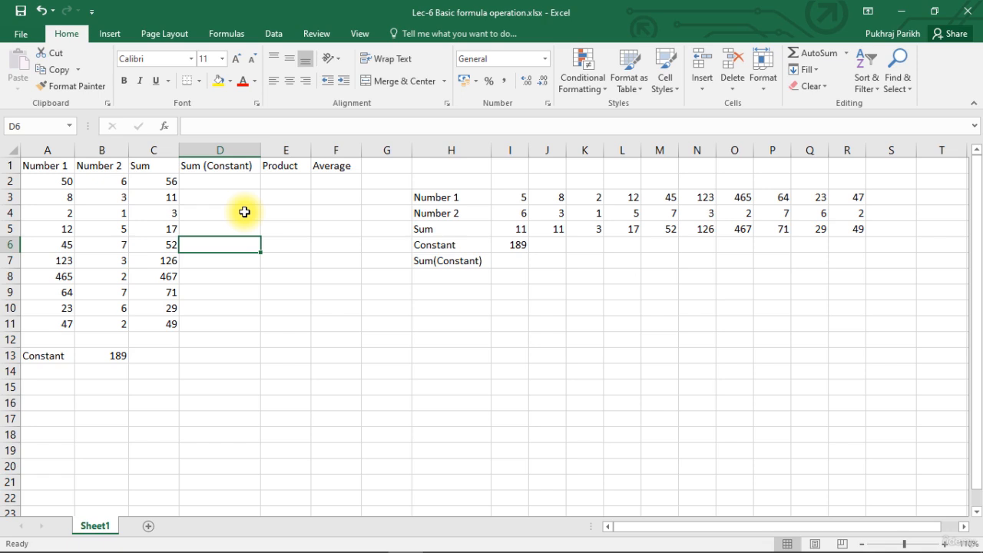
{"action": "left_click", "coordinate": [232, 185]}
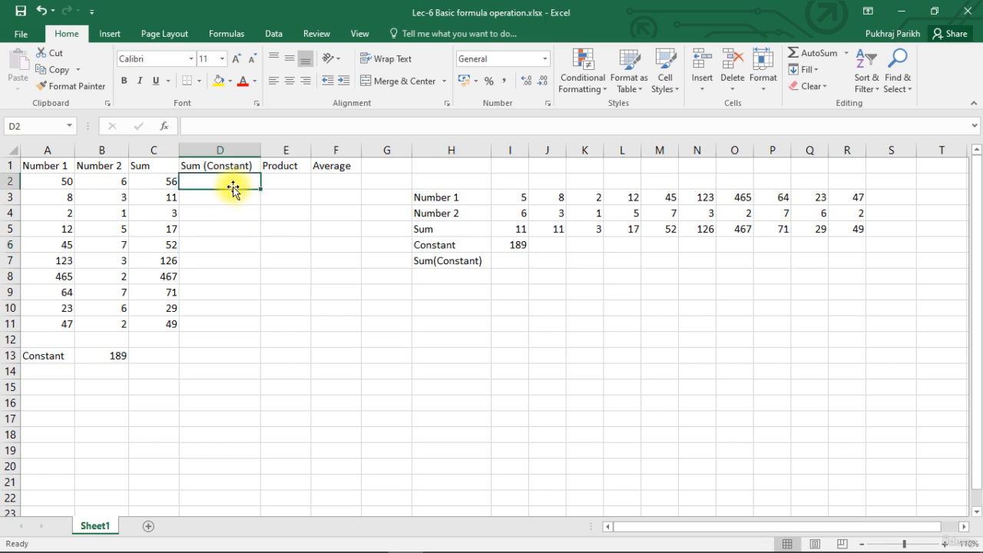
{"action": "type", "text": "="}
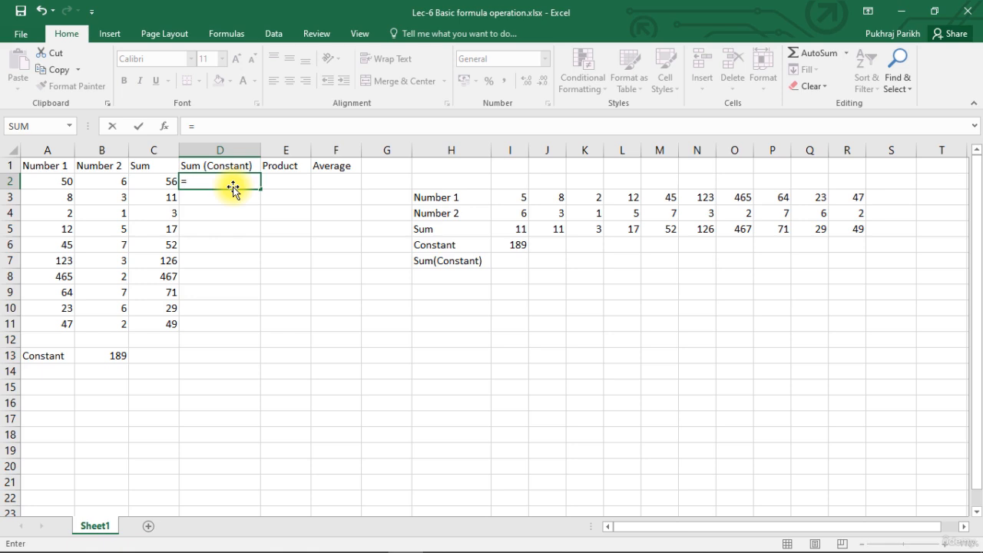
{"action": "left_click", "coordinate": [58, 183]}
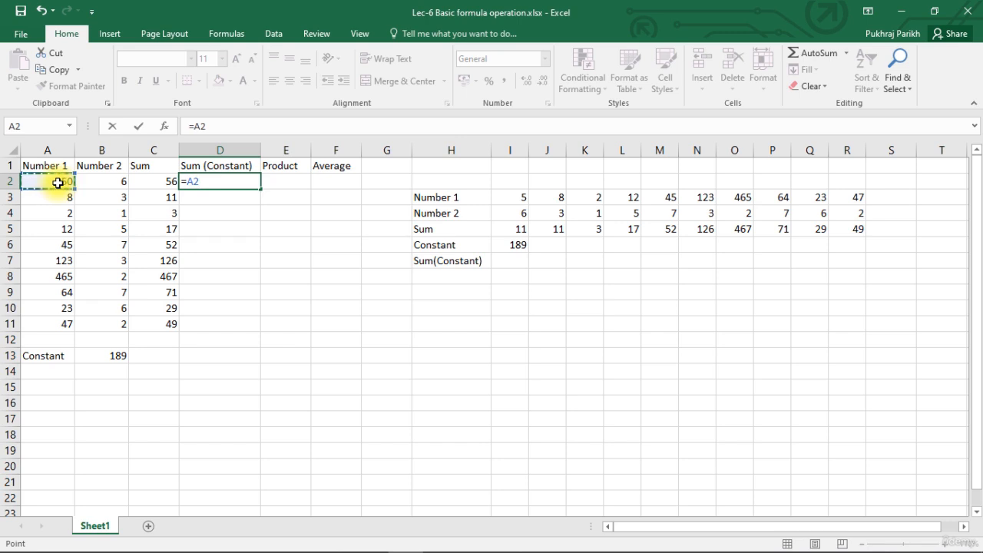
{"action": "type", "text": "+"}
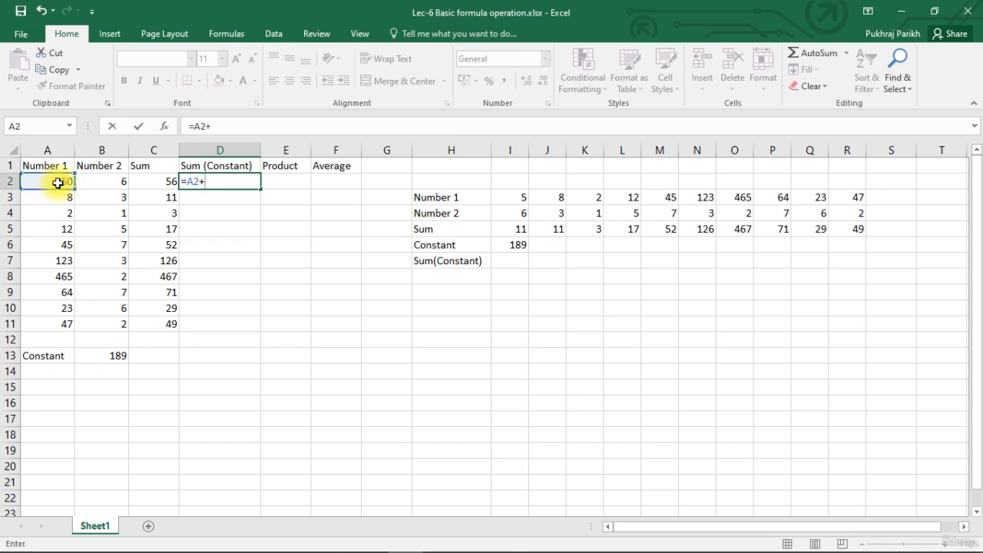
{"action": "left_click", "coordinate": [110, 184]}
{"action": "type", "text": "+"}
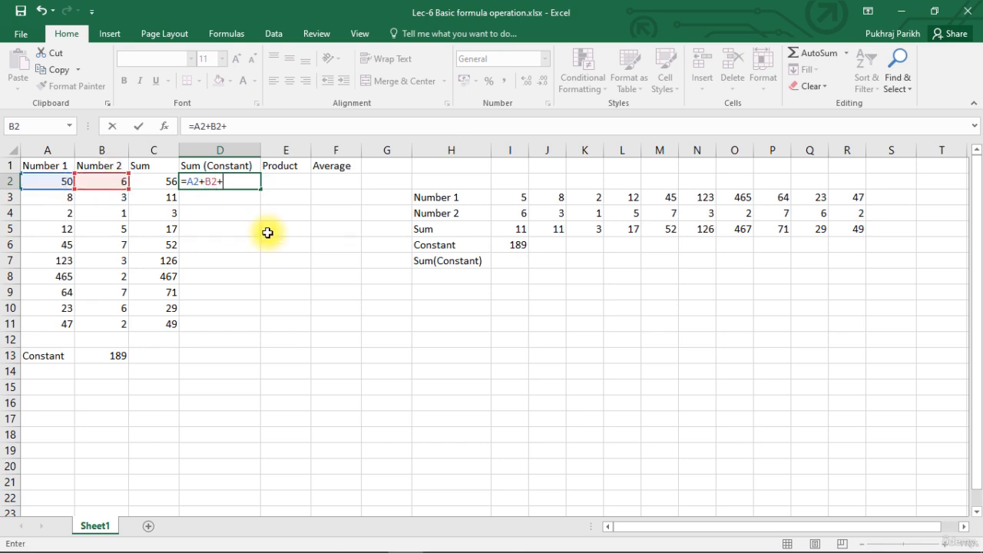
{"action": "left_click", "coordinate": [115, 356]}
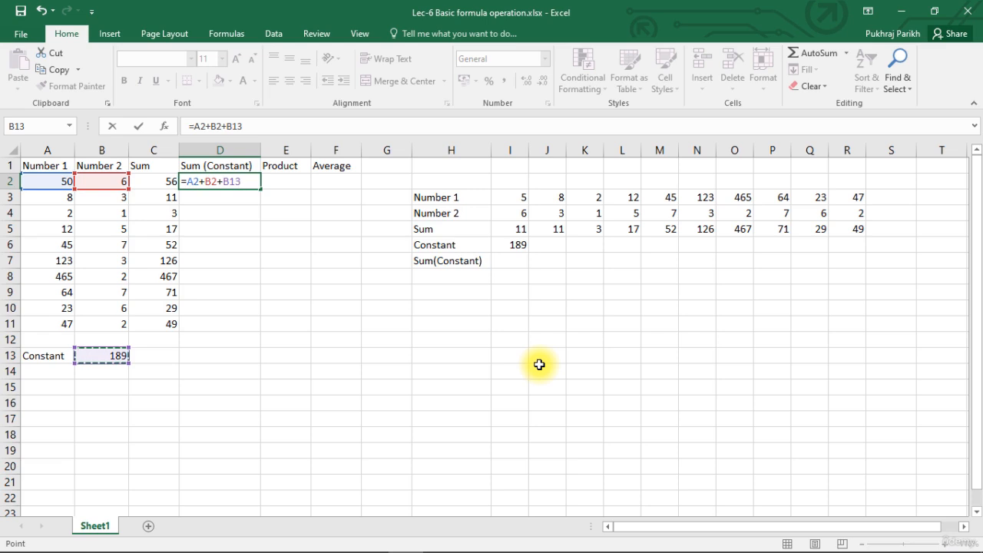
{"action": "key", "text": "Return"}
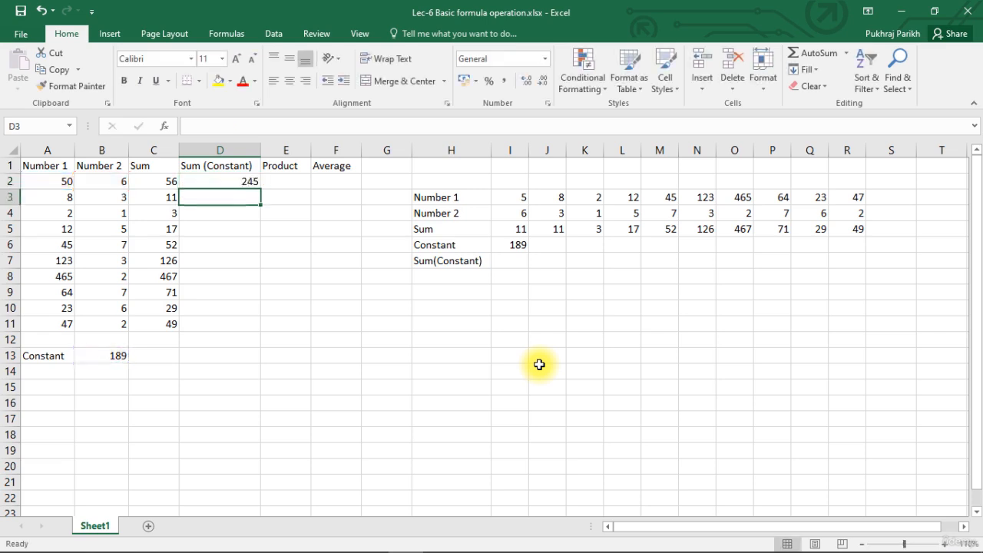
Step: Fill the Sum (Constant) formula from D2 into D3 and inspect which cells the copy references
{"action": "left_click", "coordinate": [221, 184]}
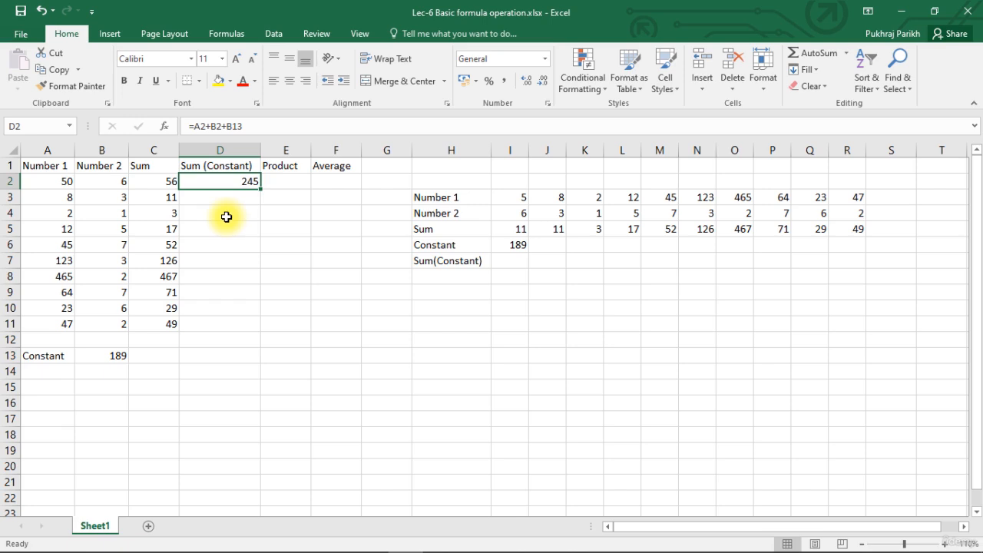
{"action": "left_click_drag", "start_coordinate": [259, 190], "coordinate": [262, 205]}
{"action": "left_click", "coordinate": [243, 197]}
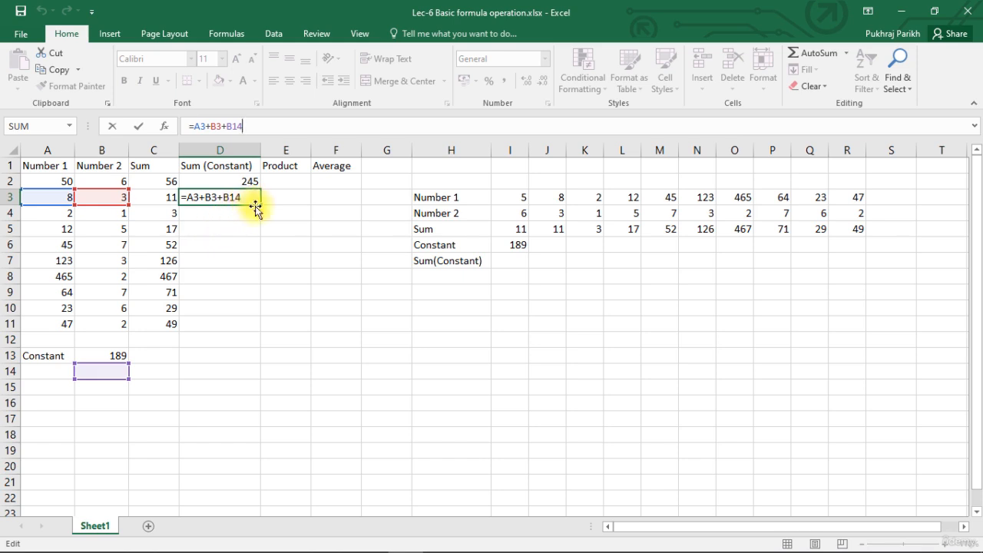
Step: Change the formula in D2 to =A2+B2+B$13 so the constant's row reference is fixed
{"action": "left_click", "coordinate": [234, 182]}
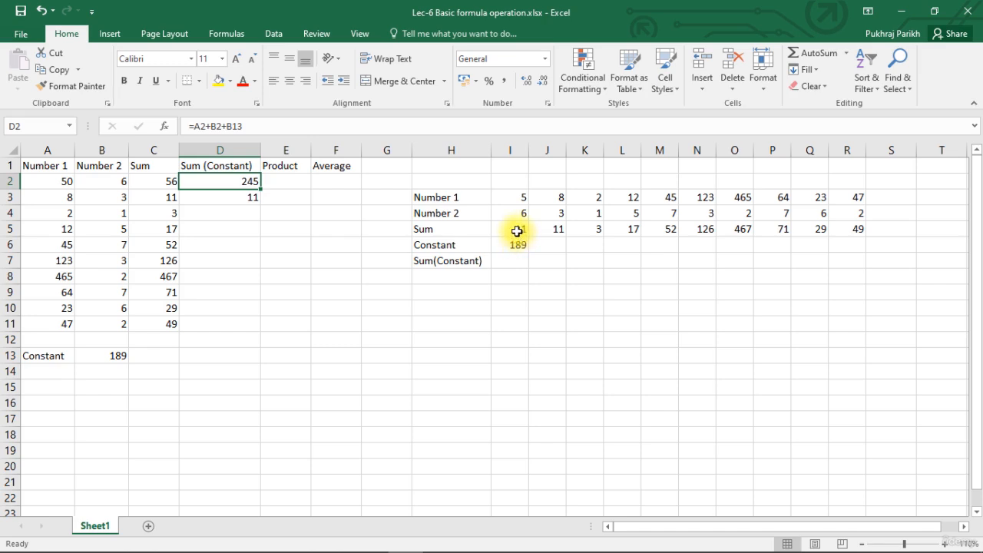
{"action": "left_click", "coordinate": [233, 129]}
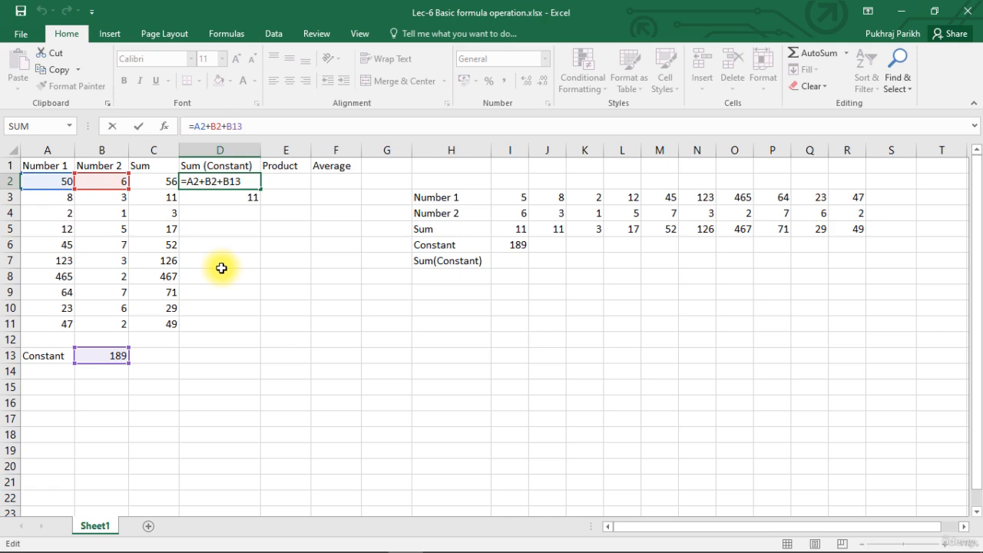
{"action": "type", "text": "$"}
{"action": "key", "text": "Return"}
Step: Fill the fixed-row formula from D2 into D3 and check the copied formula
{"action": "left_click", "coordinate": [248, 182]}
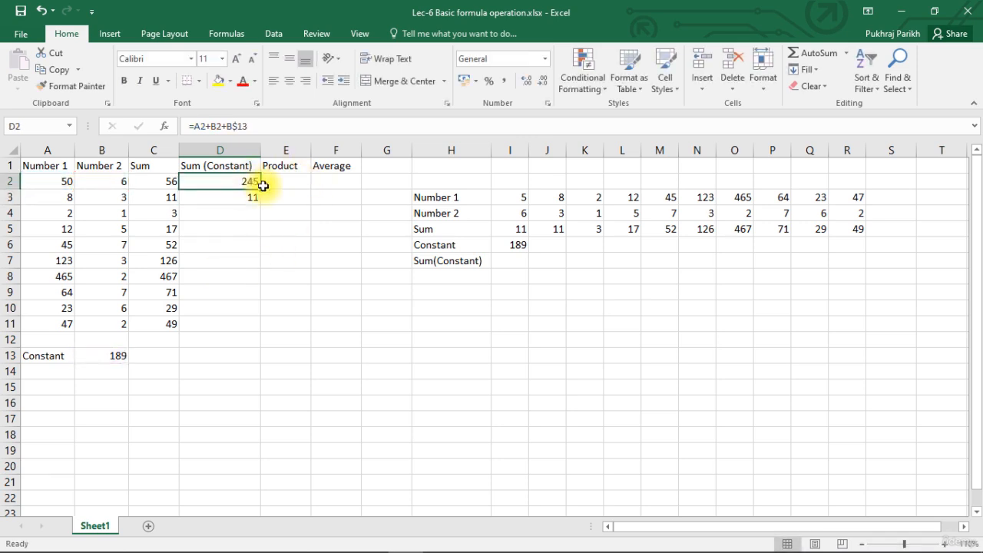
{"action": "left_click_drag", "start_coordinate": [263, 185], "coordinate": [260, 206]}
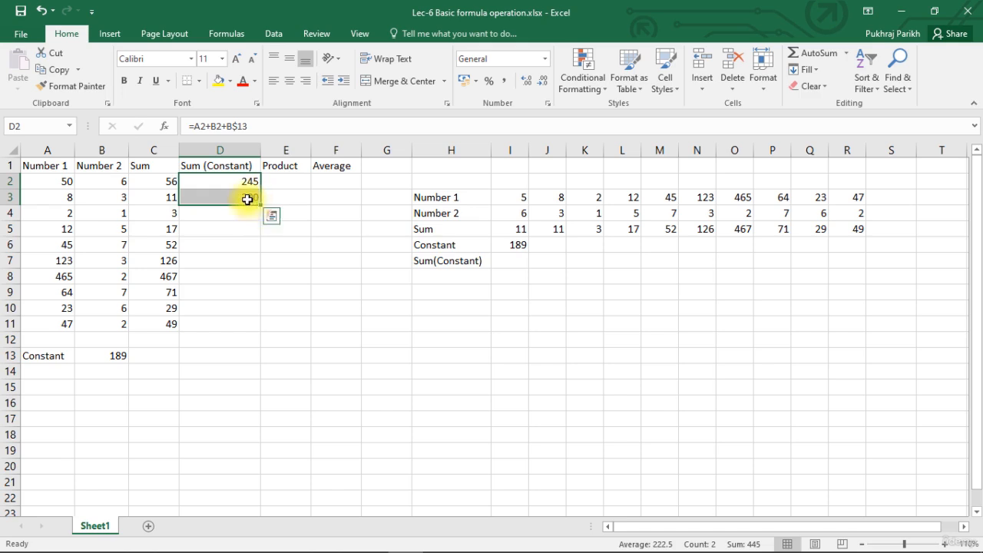
{"action": "left_click", "coordinate": [248, 199]}
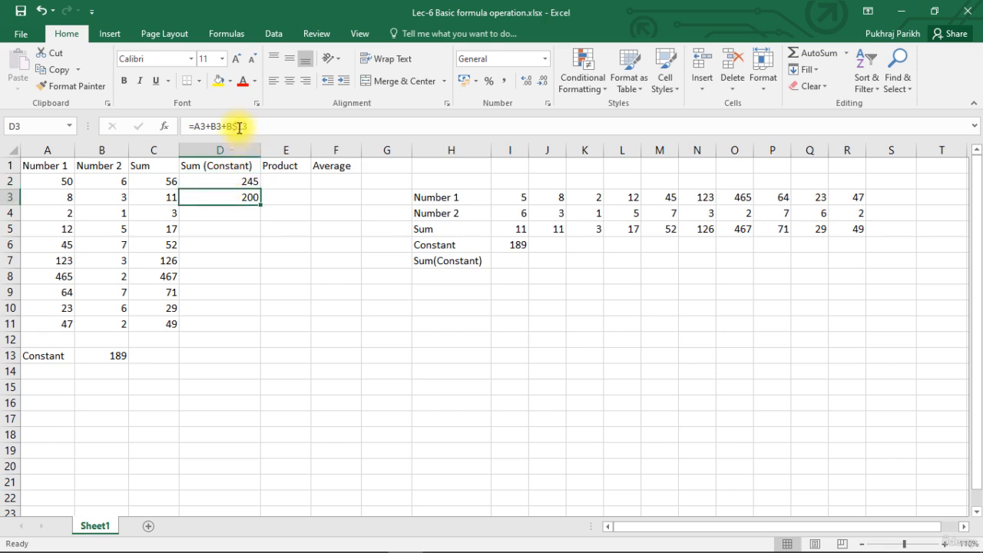
Step: Compare the formulas in D2 and D3, and fill the D2 formula down to D11
{"action": "left_click", "coordinate": [243, 183]}
{"action": "left_click", "coordinate": [244, 194]}
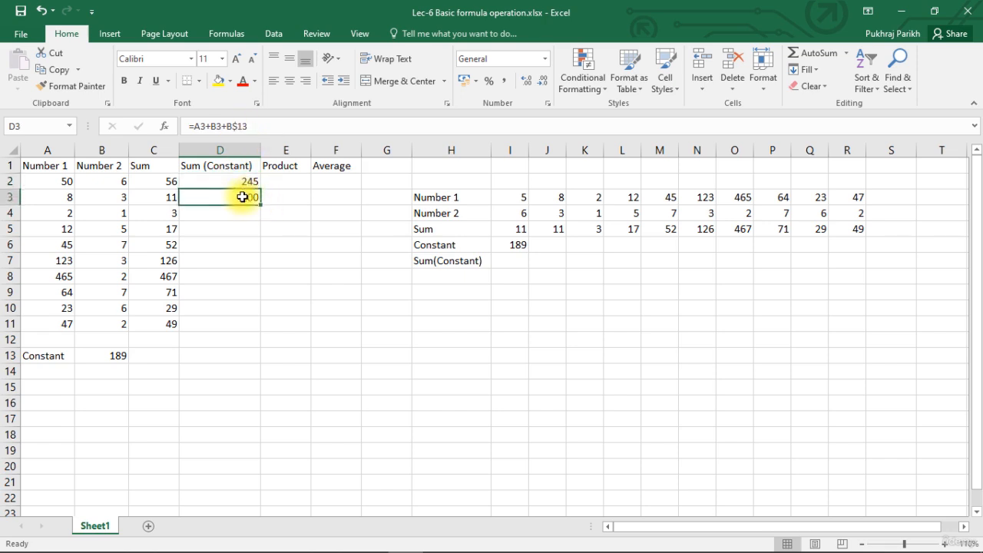
{"action": "left_click", "coordinate": [244, 179]}
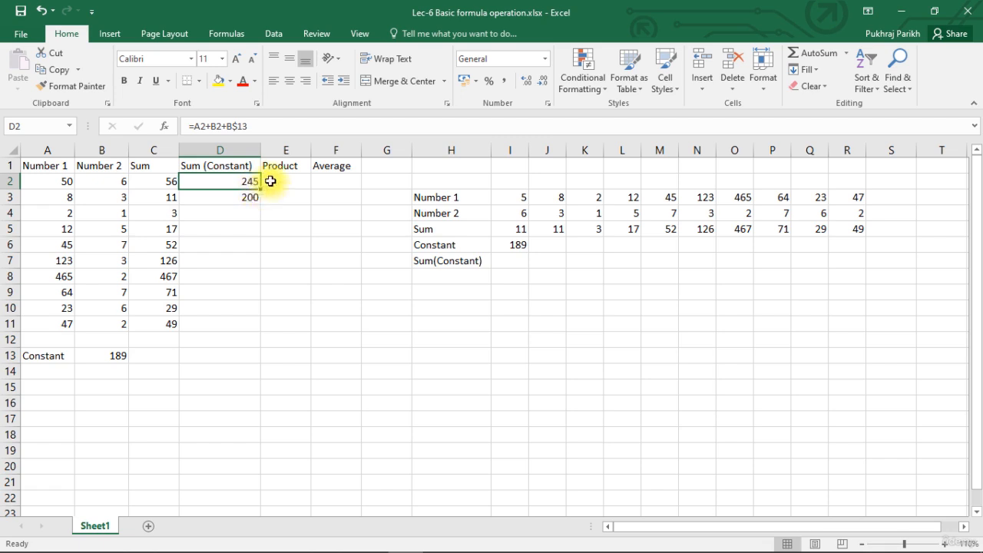
{"action": "left_click_drag", "start_coordinate": [262, 192], "coordinate": [248, 323]}
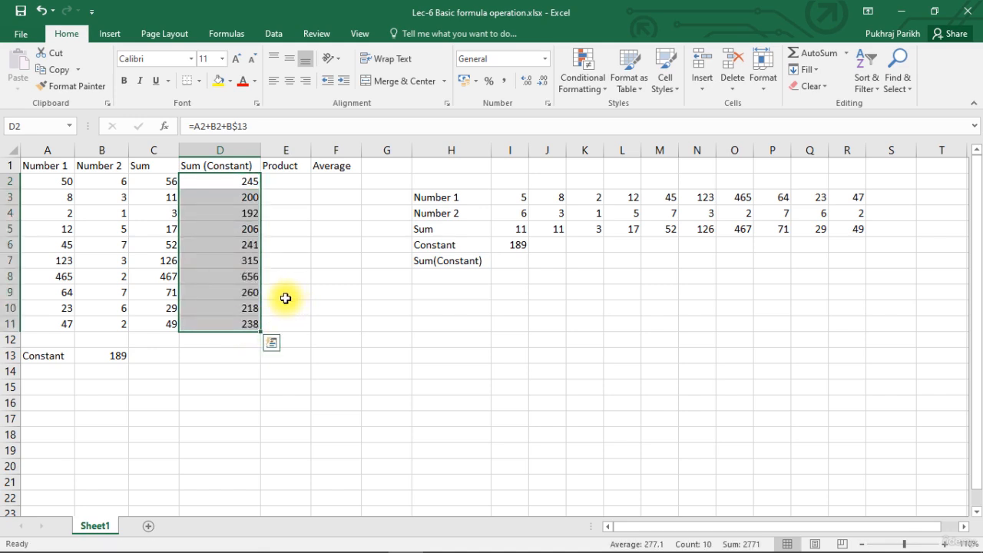
Step: Examine the copied Sum (Constant) formulas cell by cell from D11 up to D3, checking the constant reference
{"action": "left_click", "coordinate": [249, 321]}
{"action": "left_click", "coordinate": [246, 308]}
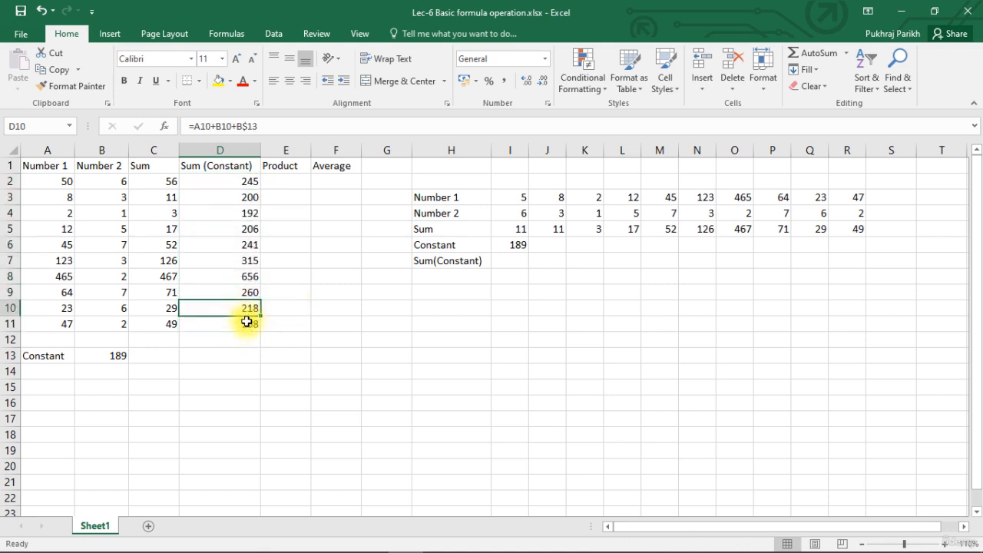
{"action": "left_click", "coordinate": [247, 319]}
{"action": "left_click", "coordinate": [248, 307]}
{"action": "left_click", "coordinate": [243, 292]}
{"action": "left_click", "coordinate": [236, 271]}
{"action": "left_click", "coordinate": [235, 259]}
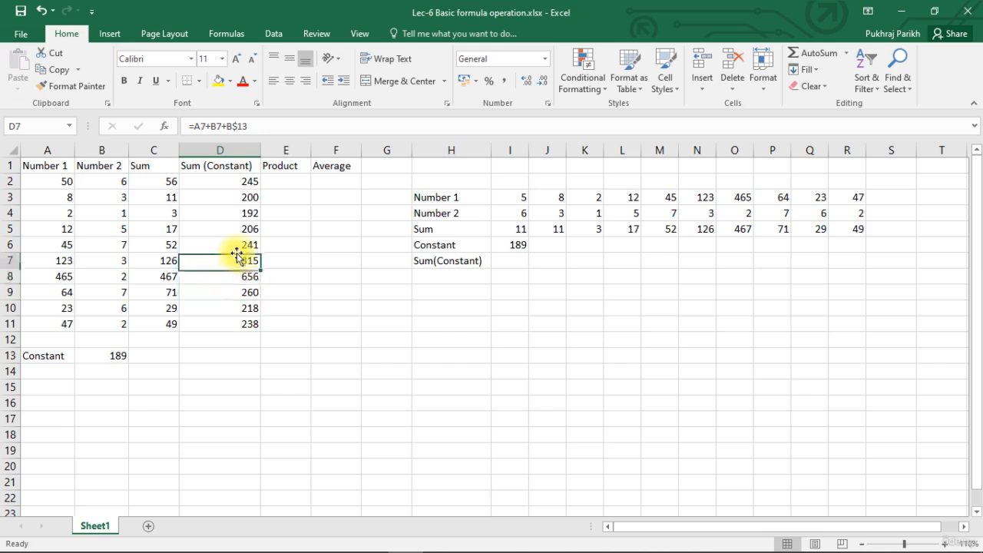
{"action": "left_click", "coordinate": [235, 245]}
{"action": "left_click", "coordinate": [234, 229]}
{"action": "left_click", "coordinate": [233, 211]}
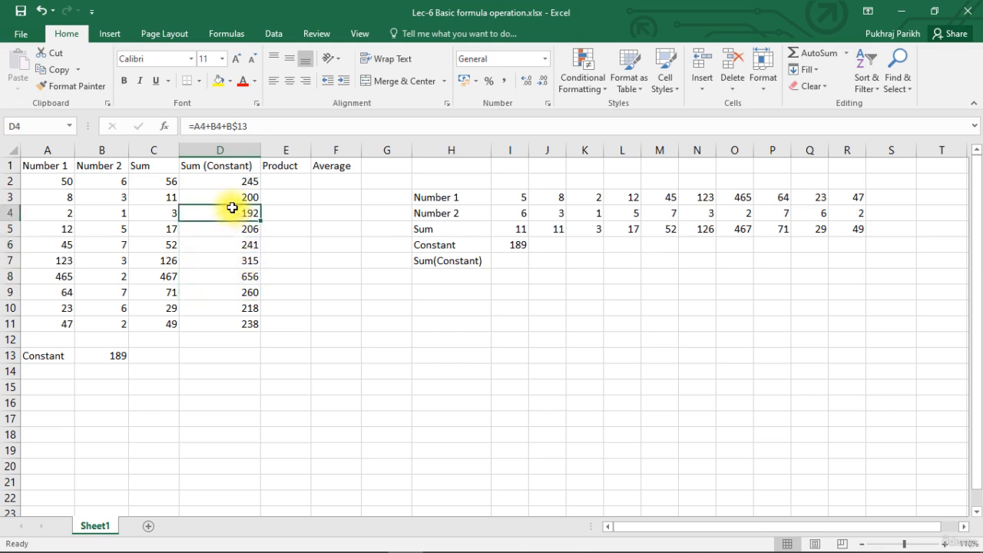
{"action": "left_click", "coordinate": [230, 199]}
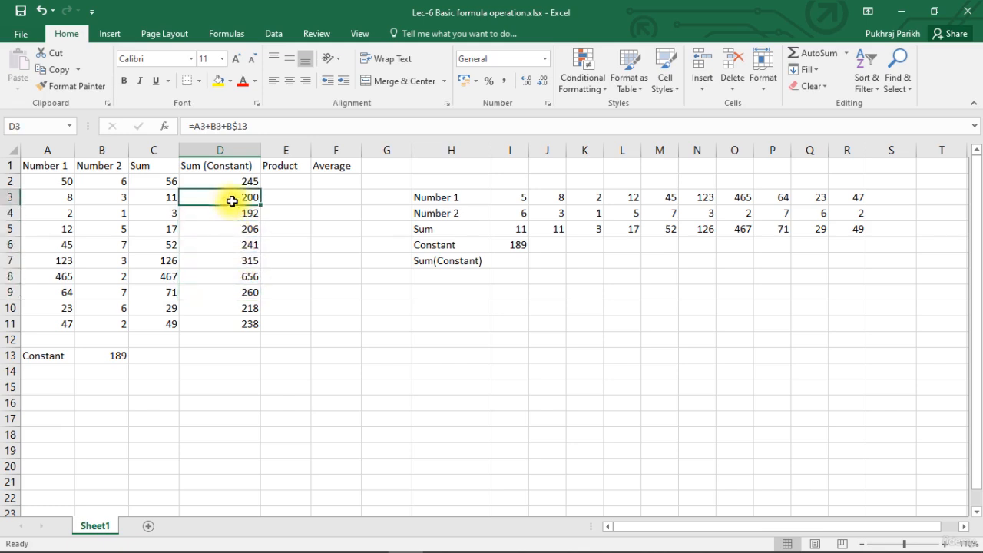
Step: Enter the formula =I3+I4+I6 in I7 to add both numbers and the constant
{"action": "left_click", "coordinate": [517, 244]}
{"action": "left_click", "coordinate": [510, 264]}
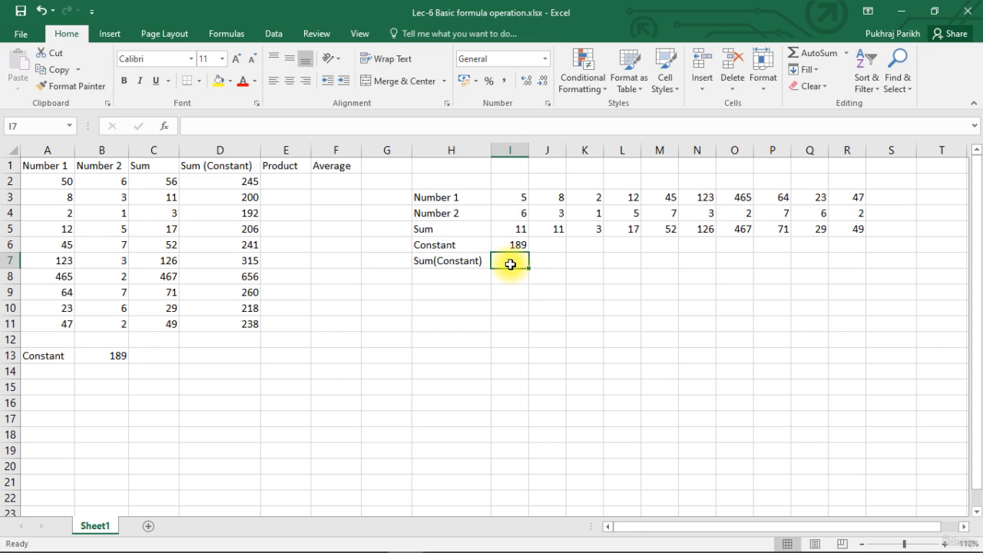
{"action": "type", "text": "="}
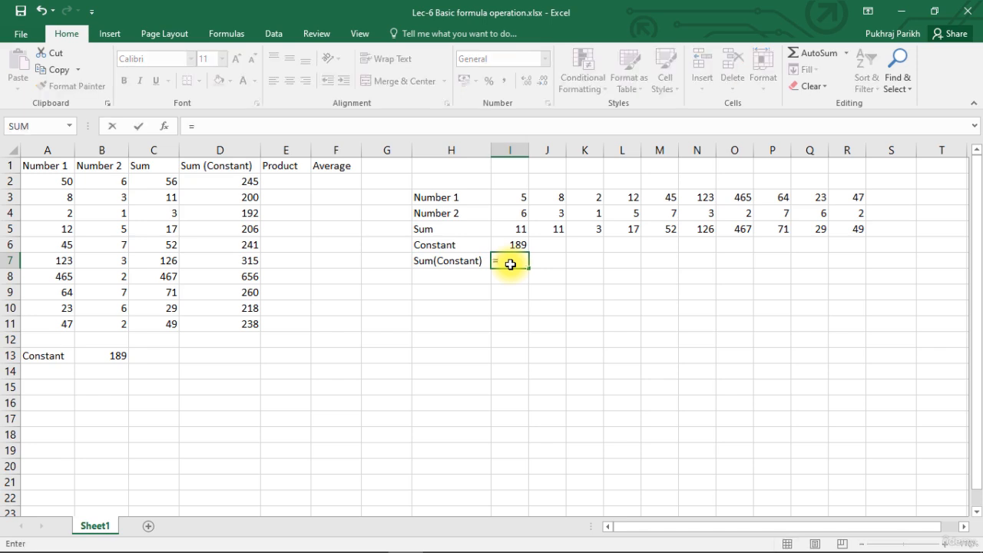
{"action": "left_click", "coordinate": [513, 201]}
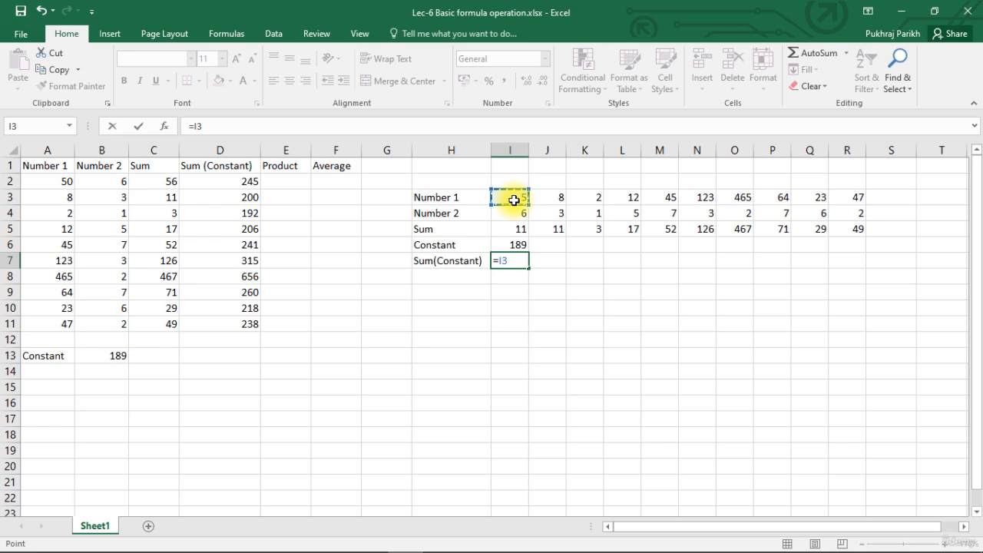
{"action": "type", "text": "+"}
{"action": "left_click", "coordinate": [514, 214]}
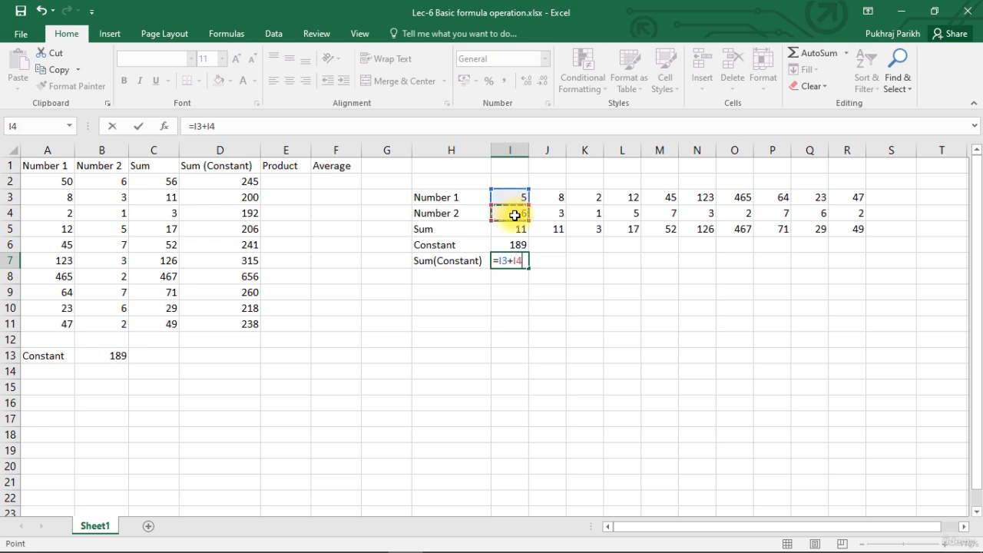
{"action": "type", "text": "+"}
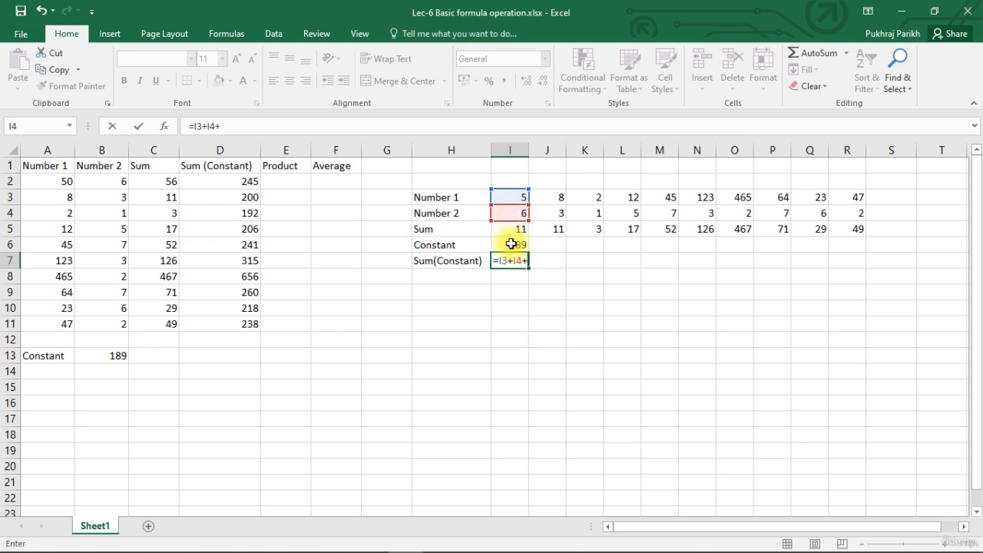
{"action": "left_click", "coordinate": [510, 244]}
{"action": "key", "text": "Return"}
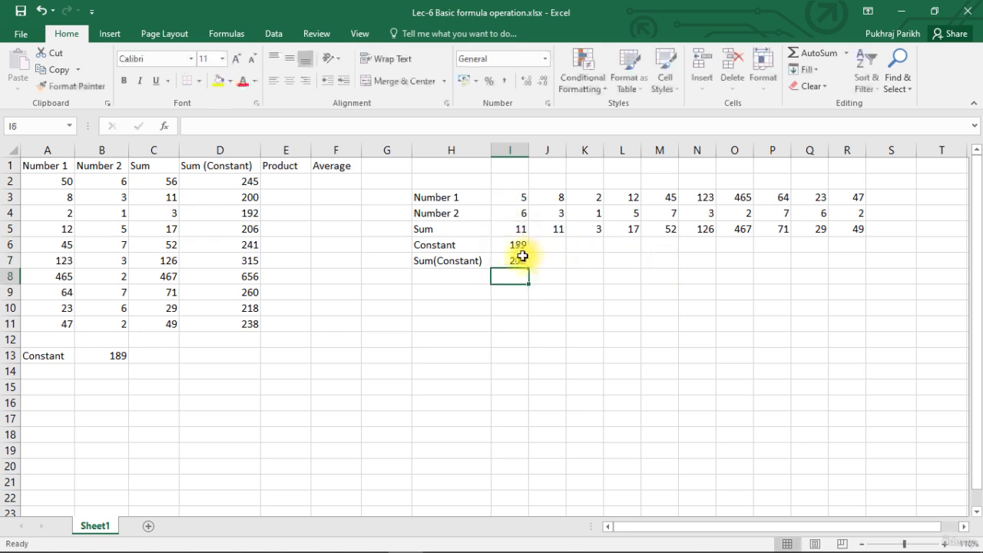
Step: Fill the unlocked Sum(Constant) formula from I7 into J7 and check which cells the copy references
{"action": "left_click", "coordinate": [515, 259]}
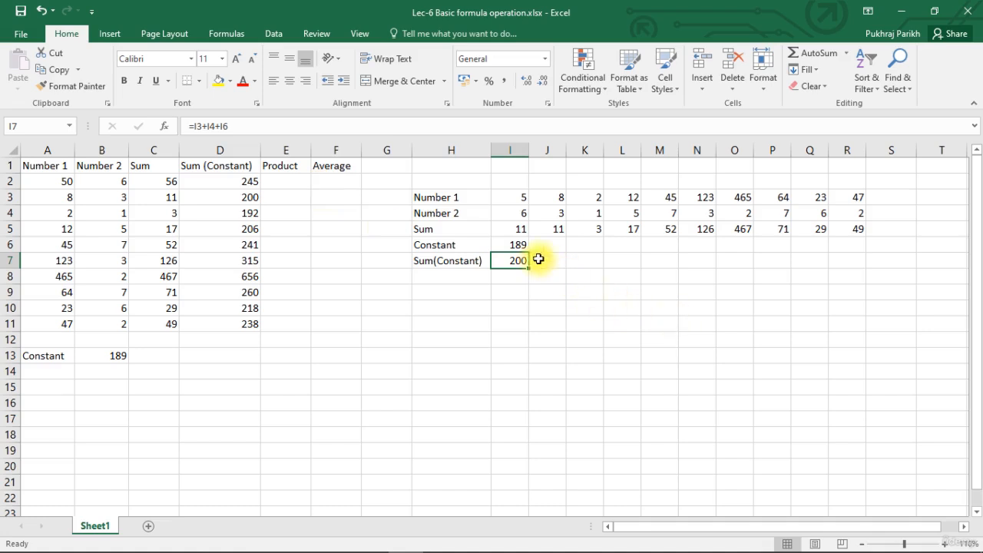
{"action": "left_click_drag", "start_coordinate": [532, 269], "coordinate": [555, 264]}
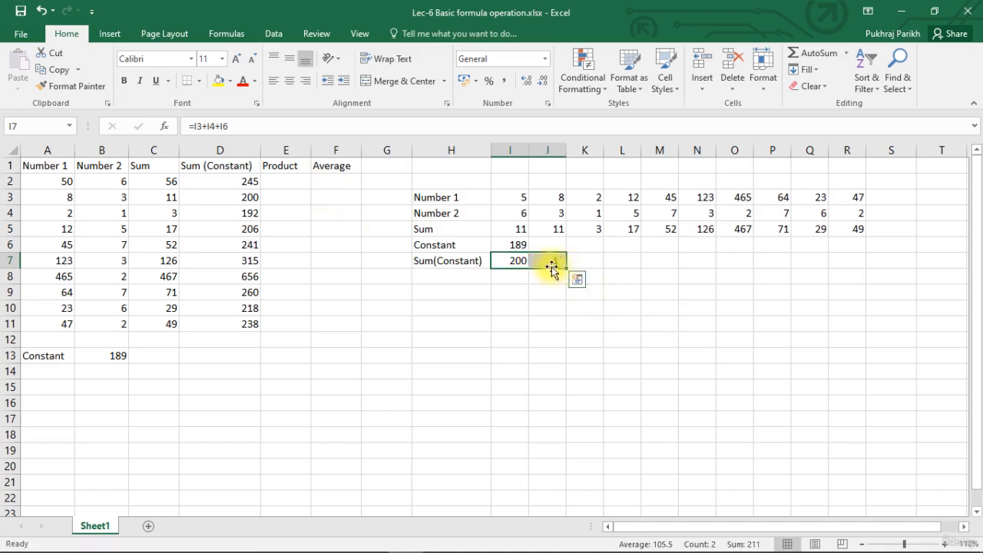
{"action": "left_click", "coordinate": [545, 260]}
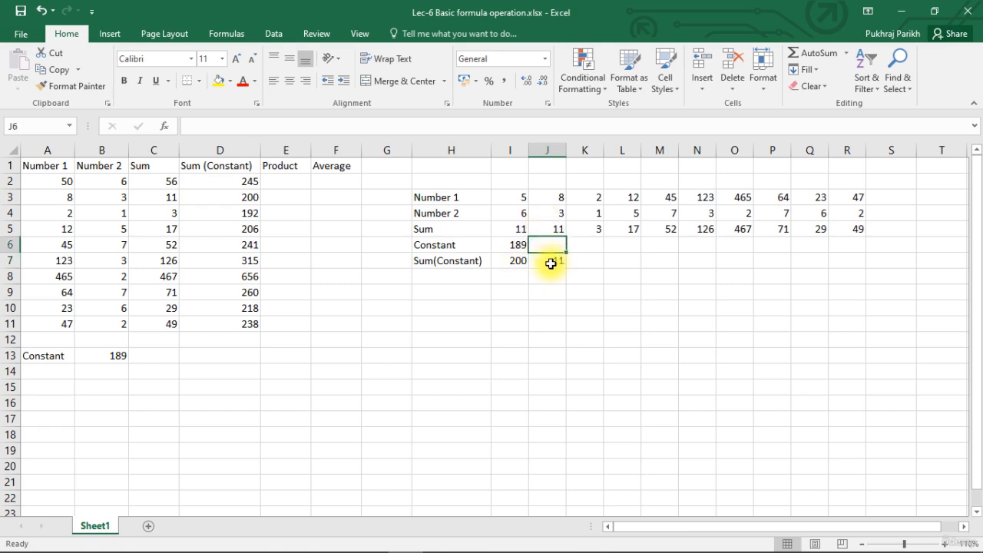
{"action": "left_click", "coordinate": [248, 126]}
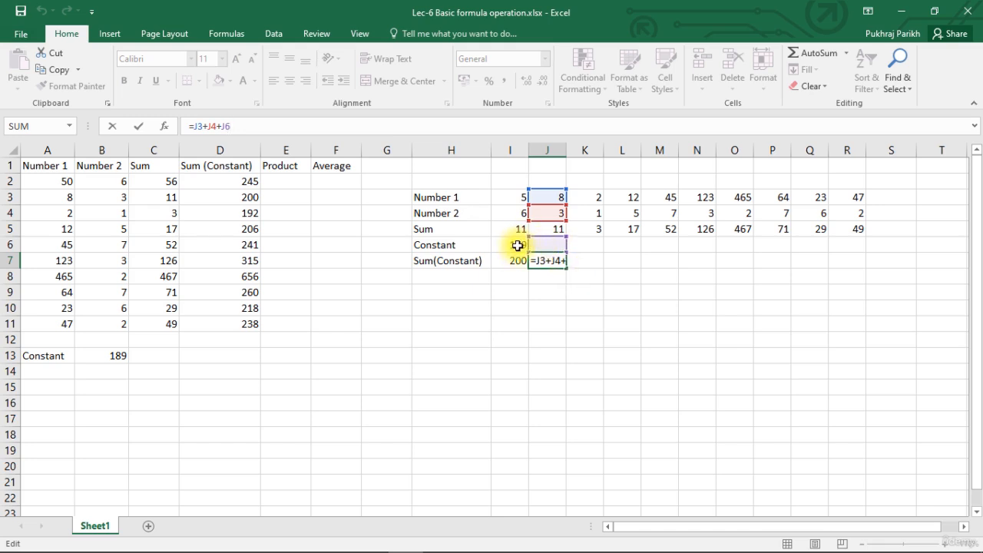
{"action": "left_click", "coordinate": [558, 267]}
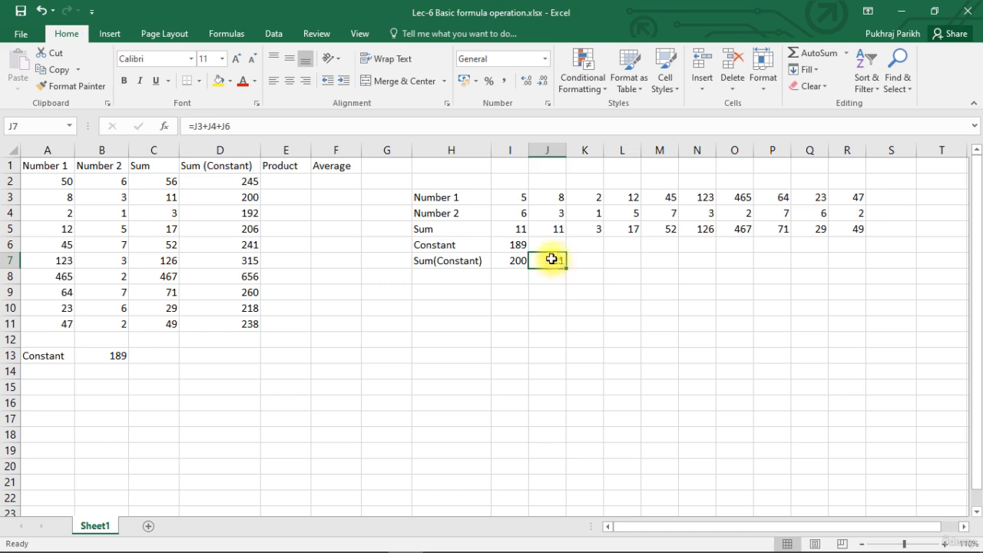
{"action": "left_click", "coordinate": [221, 125]}
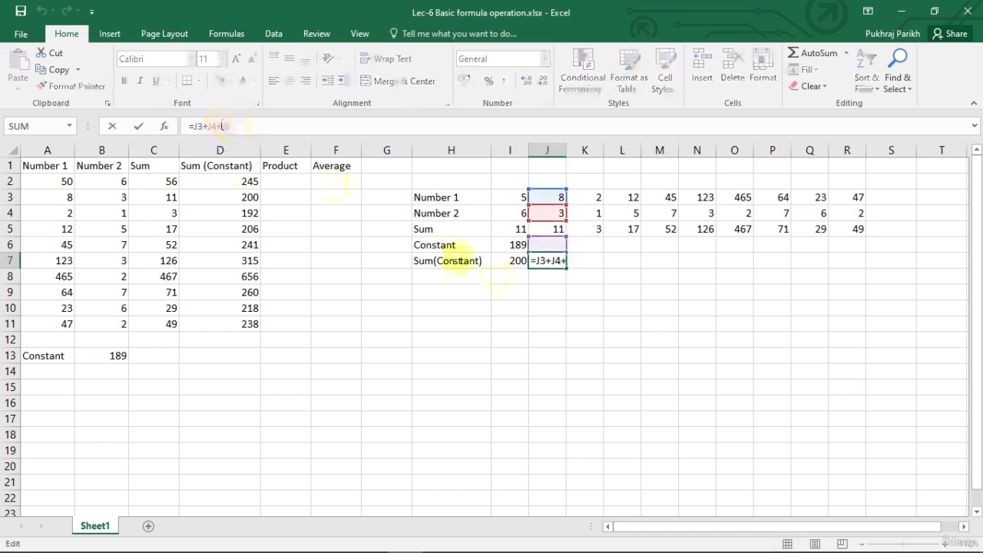
Step: Change the formula in I7 to =I3+I4+$I6 so the constant's column reference is fixed
{"action": "left_click", "coordinate": [511, 264]}
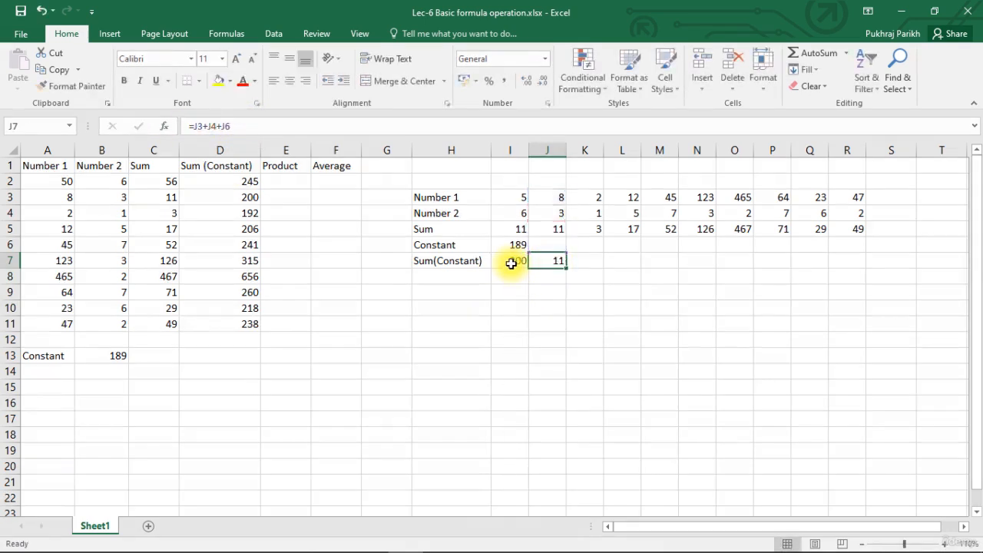
{"action": "left_click", "coordinate": [217, 127]}
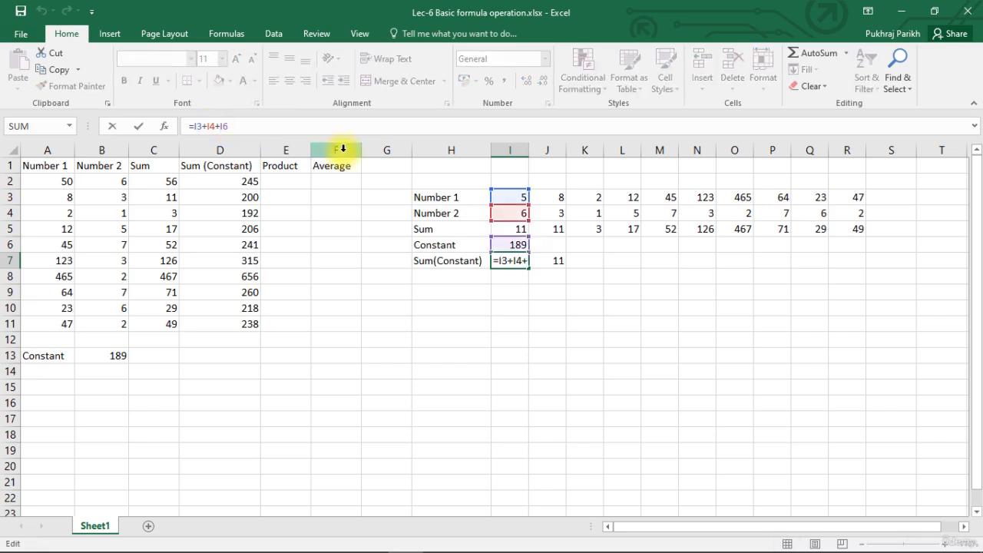
{"action": "type", "text": "$"}
{"action": "key", "text": "Return"}
Step: Fill the fixed-column formula from I7 across to R7, checking the constant reference in J7
{"action": "left_click", "coordinate": [519, 262]}
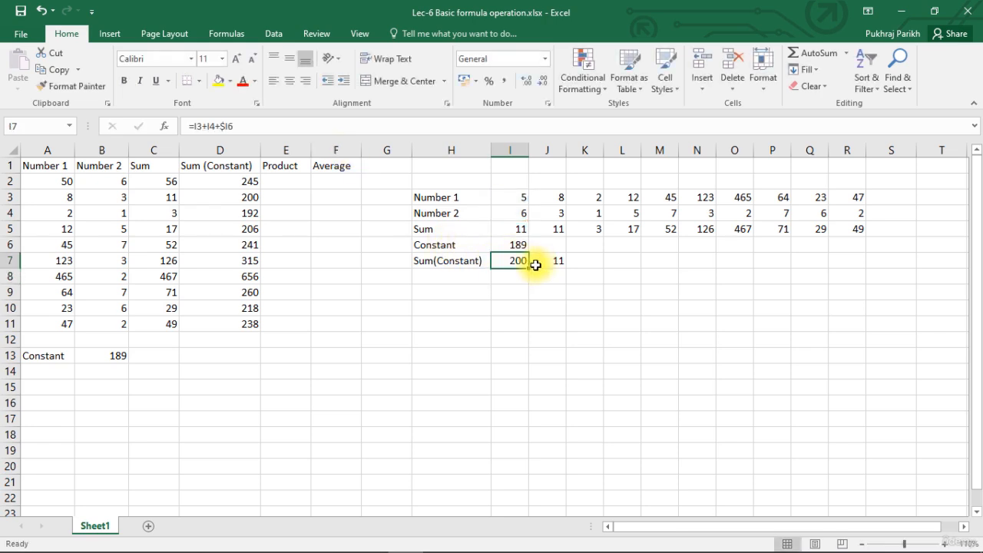
{"action": "left_click_drag", "start_coordinate": [536, 264], "coordinate": [563, 263]}
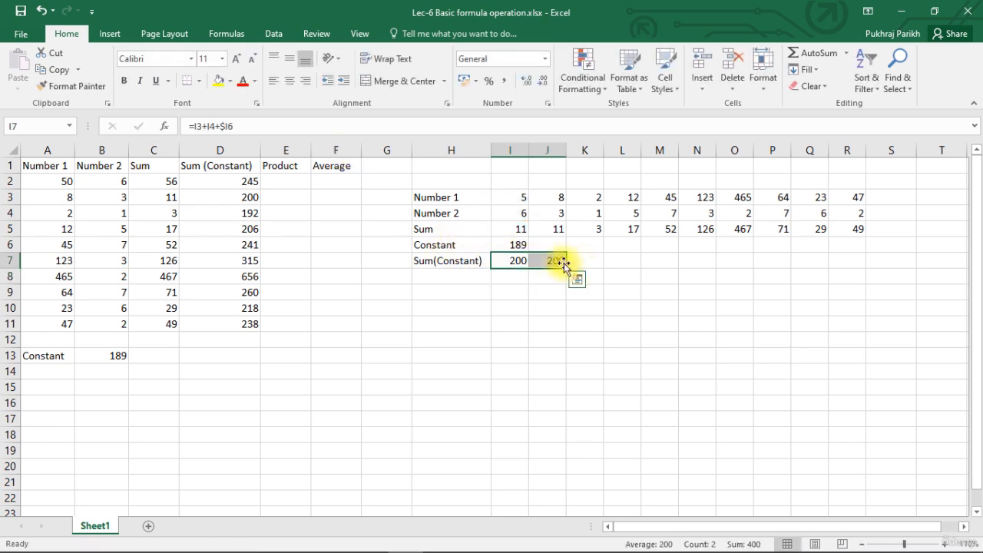
{"action": "left_click", "coordinate": [554, 261]}
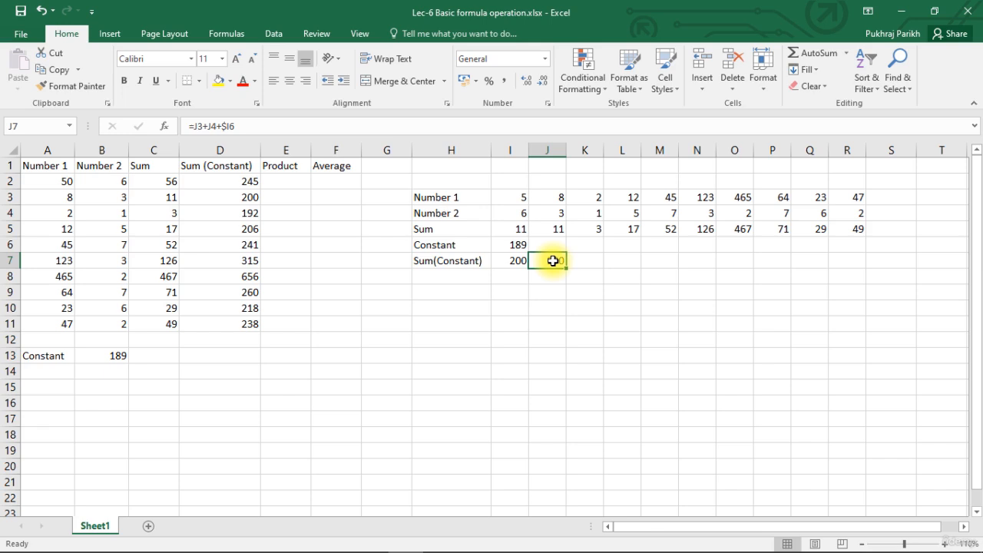
{"action": "left_click_drag", "start_coordinate": [566, 267], "coordinate": [862, 275]}
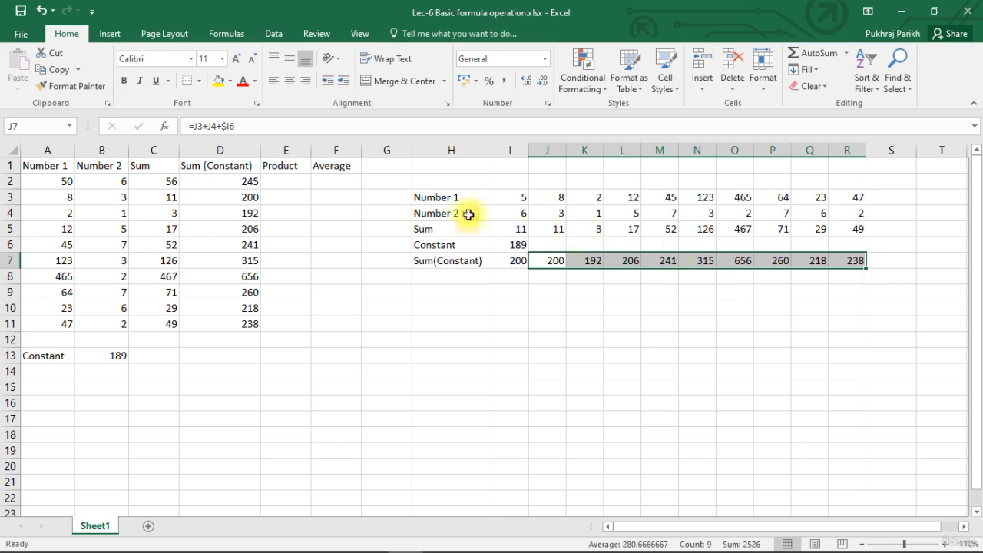
{"action": "left_click", "coordinate": [233, 125]}
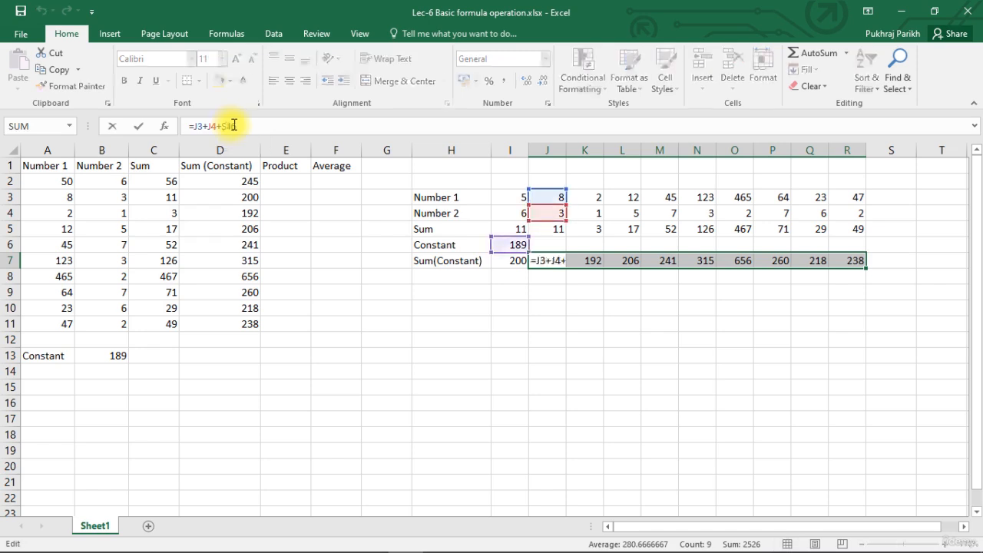
Step: Enter the Product formula =A2*B2*B$13 in E2, with the constant's row reference fixed
{"action": "left_click", "coordinate": [285, 181]}
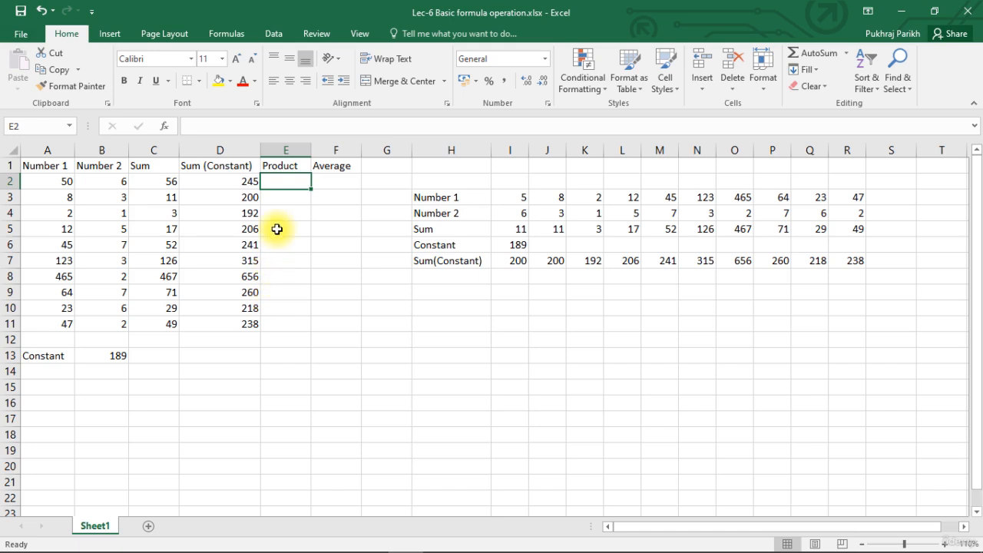
{"action": "type", "text": "="}
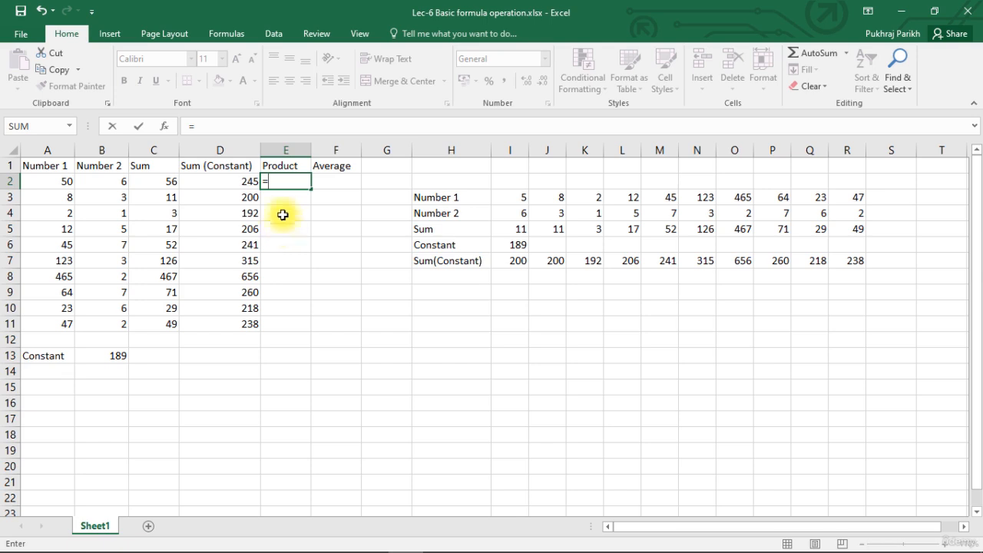
{"action": "left_click", "coordinate": [61, 182]}
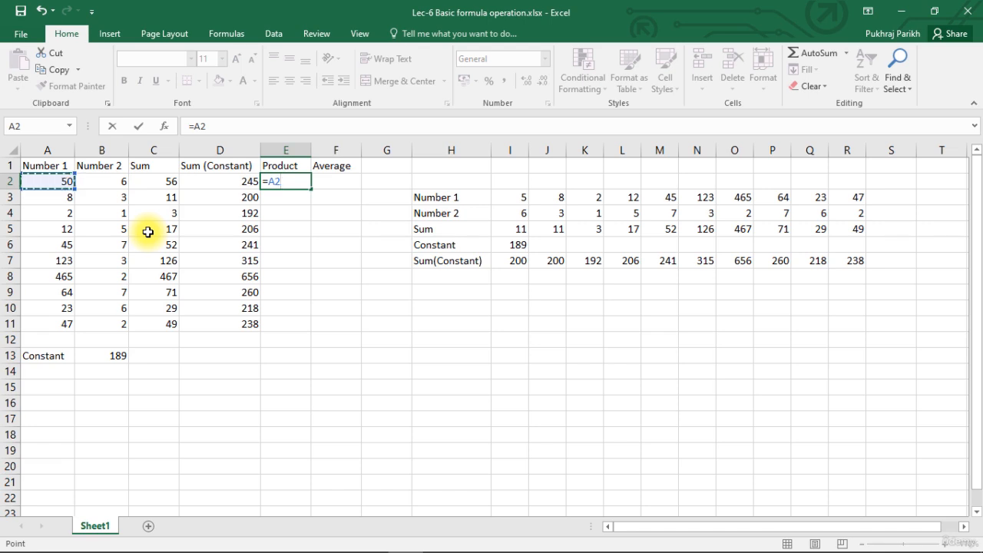
{"action": "type", "text": "*"}
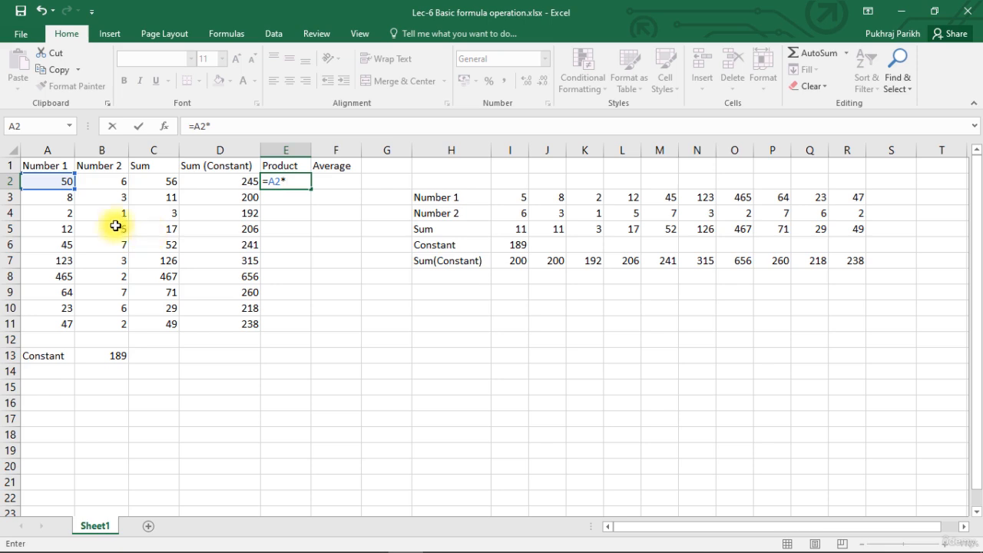
{"action": "left_click", "coordinate": [117, 182]}
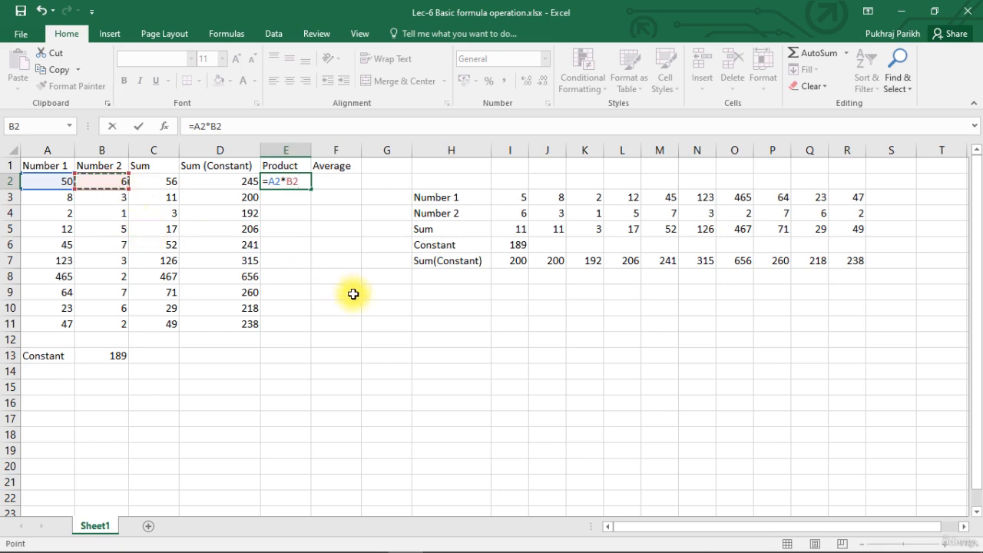
{"action": "type", "text": "*"}
{"action": "left_click", "coordinate": [100, 355]}
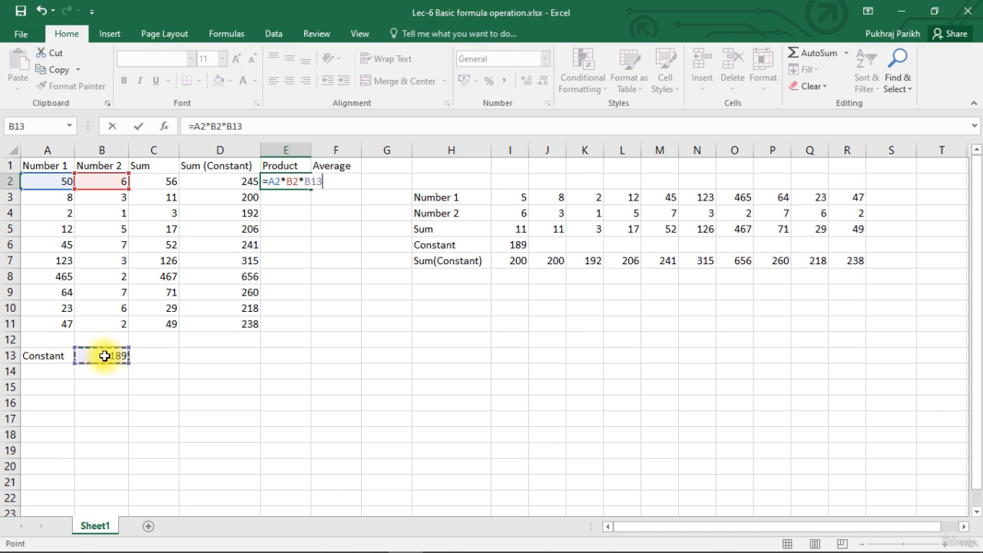
{"action": "left_click", "coordinate": [228, 126]}
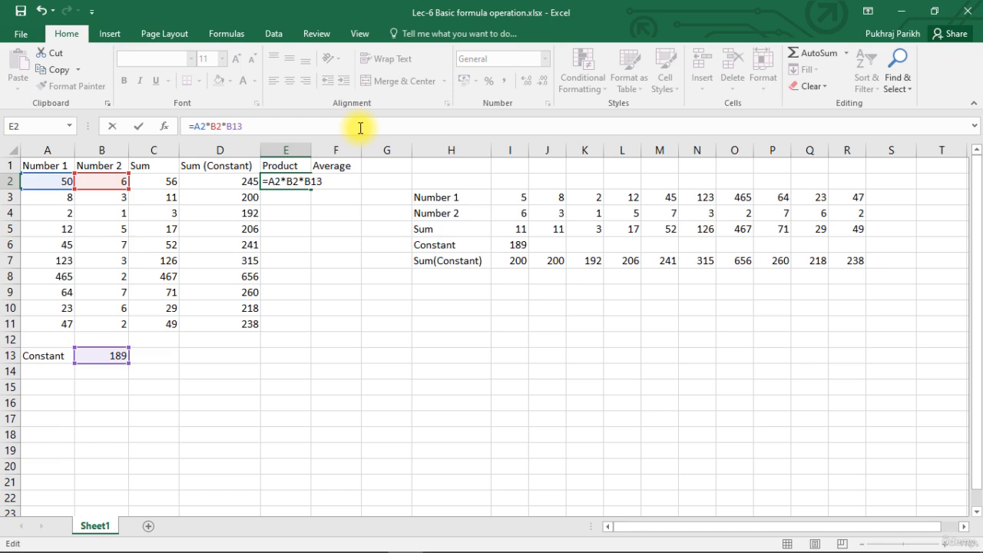
{"action": "type", "text": "$"}
{"action": "key", "text": "Return"}
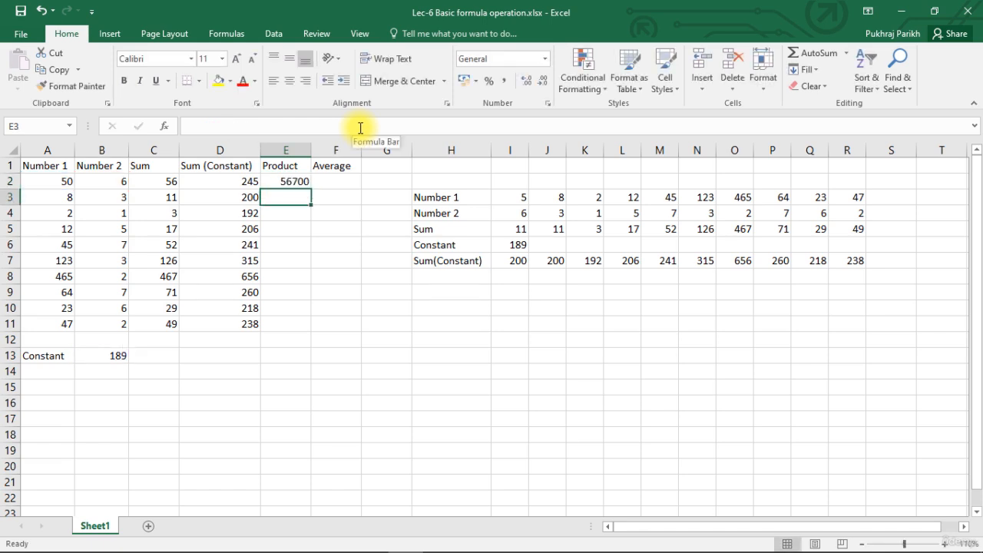
{"action": "left_click", "coordinate": [287, 182]}
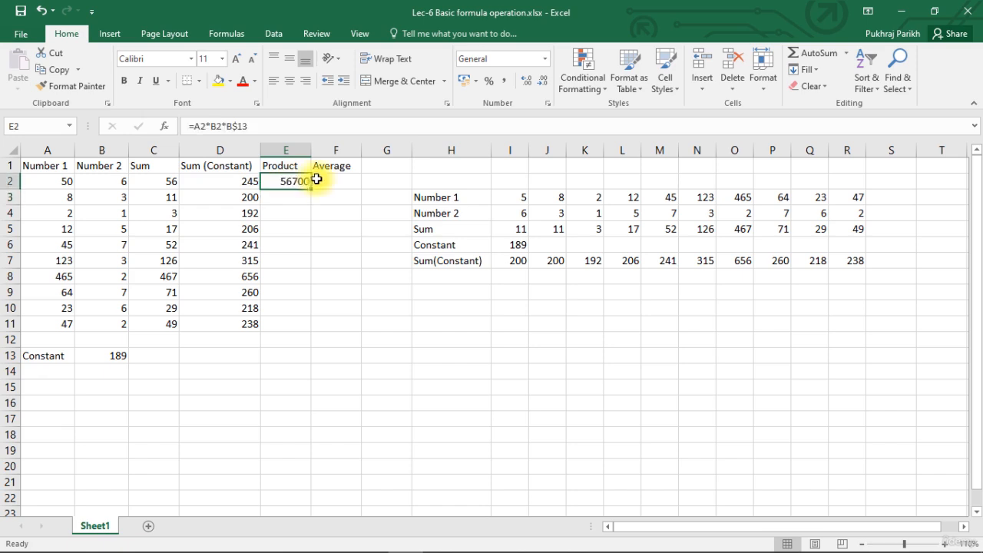
Step: Enter the Average formula =(A2+B2+B$13)/3 in F2, with the constant's row reference fixed
{"action": "left_click", "coordinate": [336, 181]}
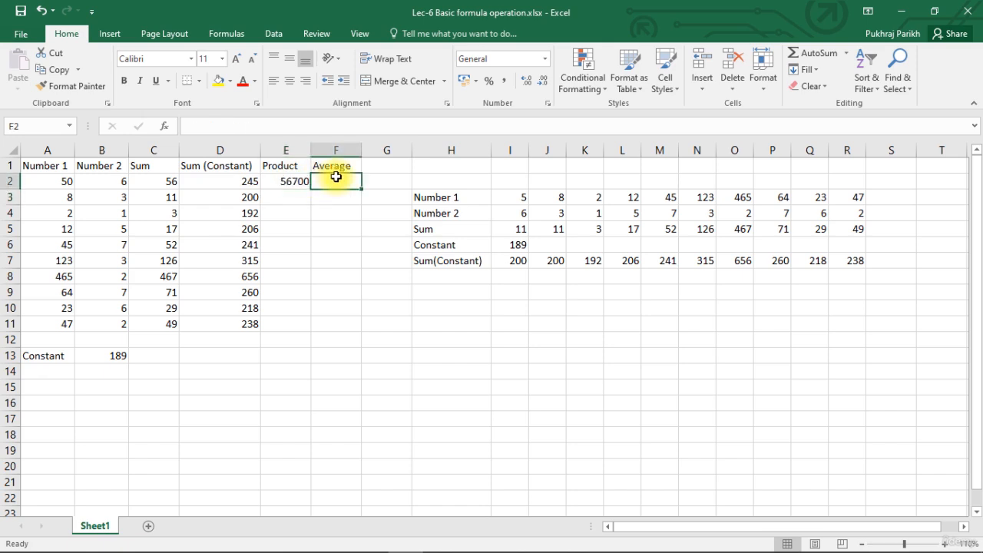
{"action": "type", "text": "="}
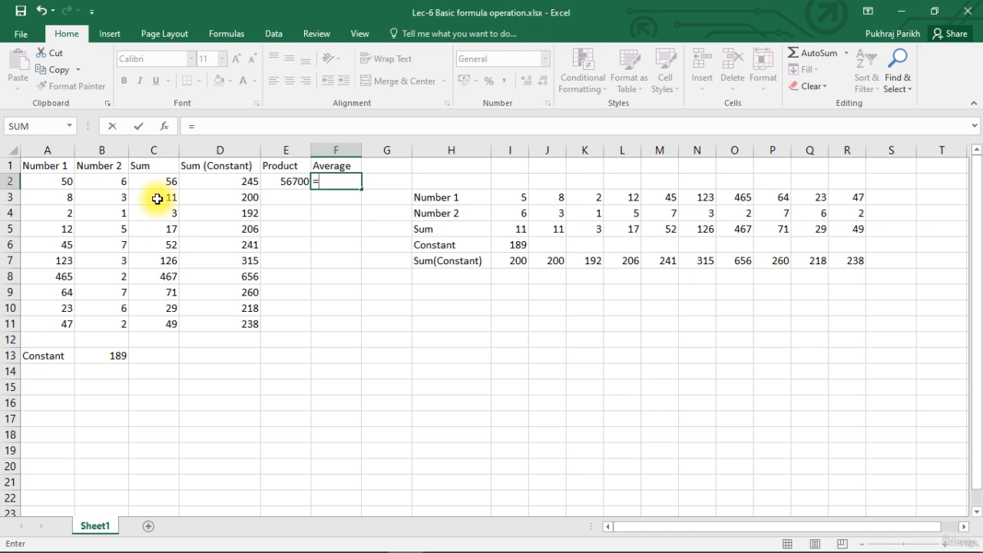
{"action": "type", "text": "("}
{"action": "left_click", "coordinate": [61, 179]}
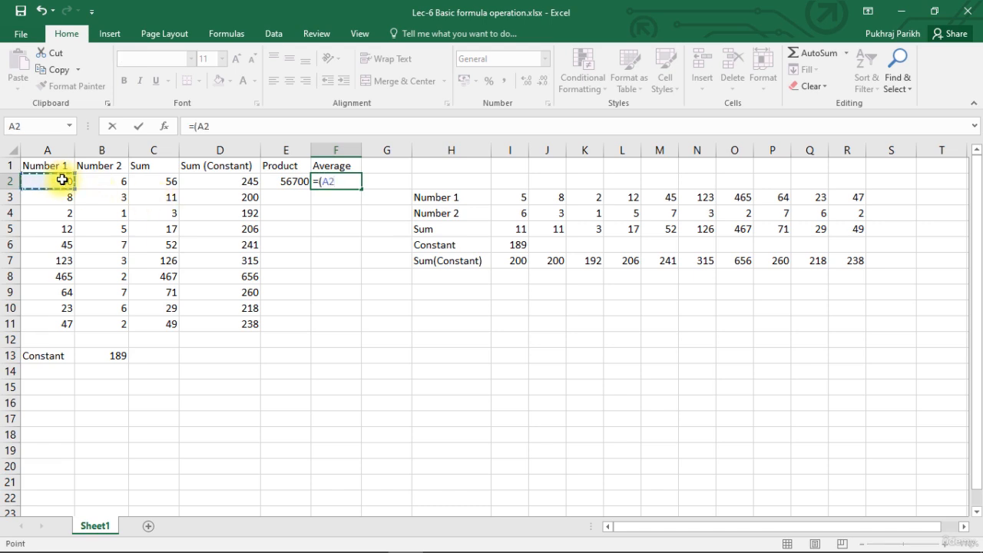
{"action": "type", "text": "+"}
{"action": "left_click", "coordinate": [122, 182]}
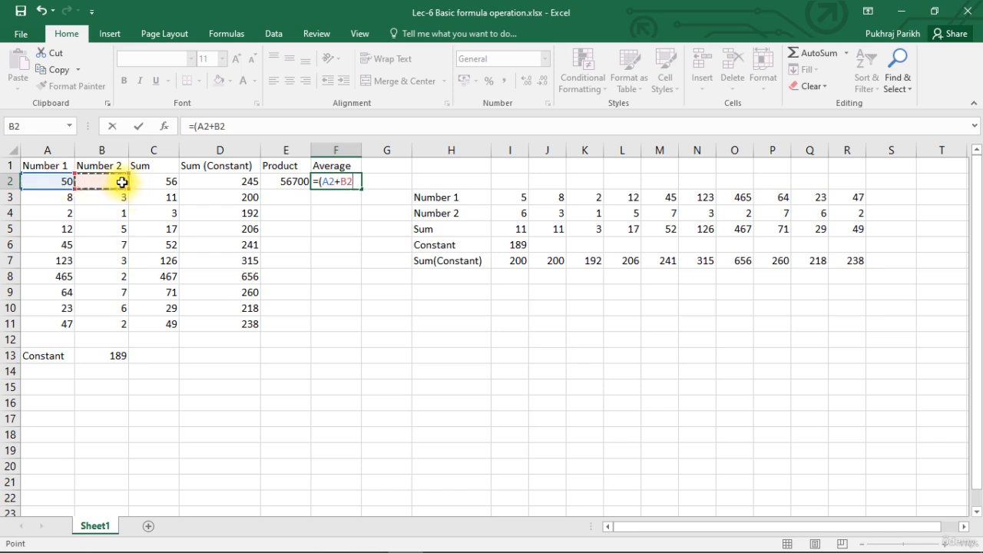
{"action": "type", "text": "+"}
{"action": "left_click", "coordinate": [102, 356]}
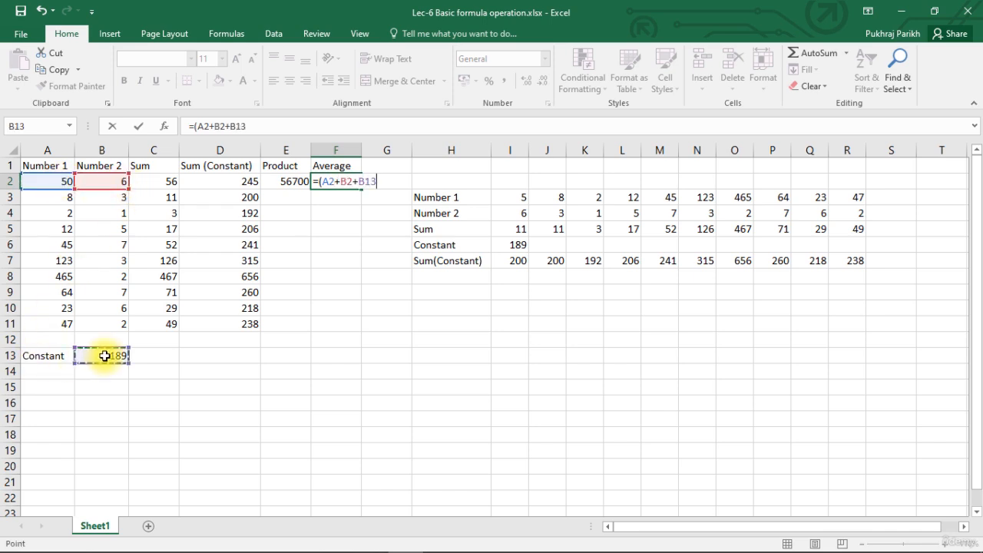
{"action": "left_click", "coordinate": [238, 125]}
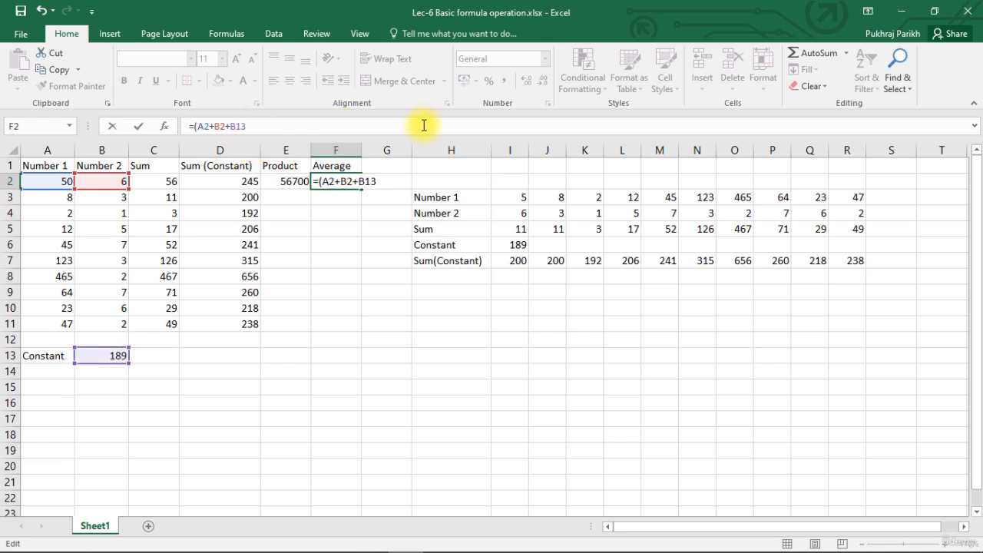
{"action": "type", "text": "$13"}
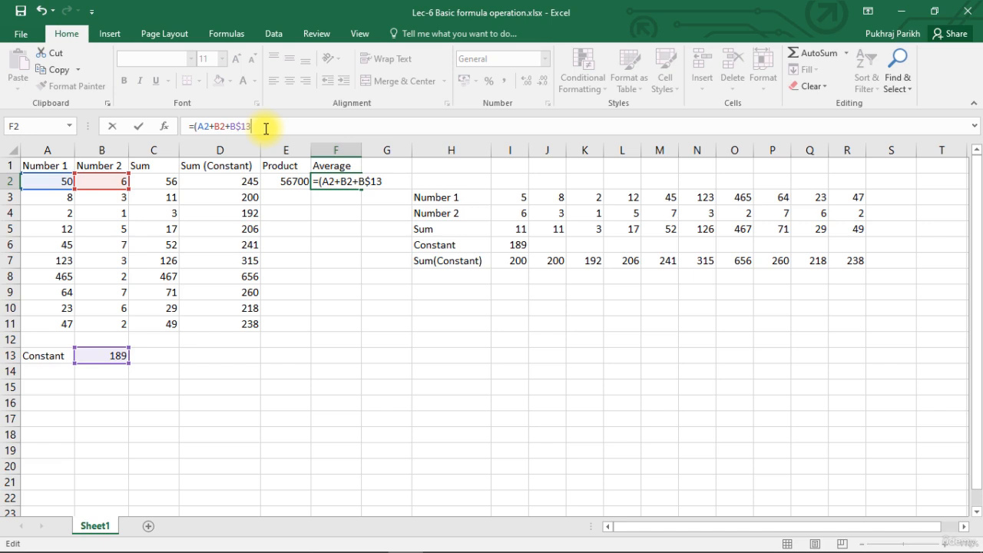
{"action": "type", "text": ")/3"}
{"action": "key", "text": "Return"}
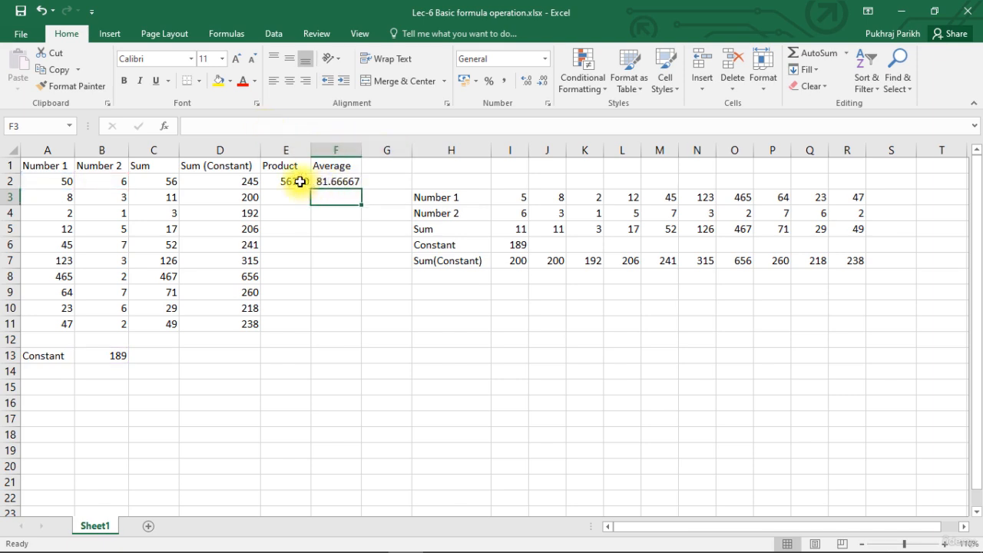
Step: Fill the Product and Average formulas from E2:F2 down together to row 11 and check the copied formula in F11
{"action": "left_click", "coordinate": [327, 182]}
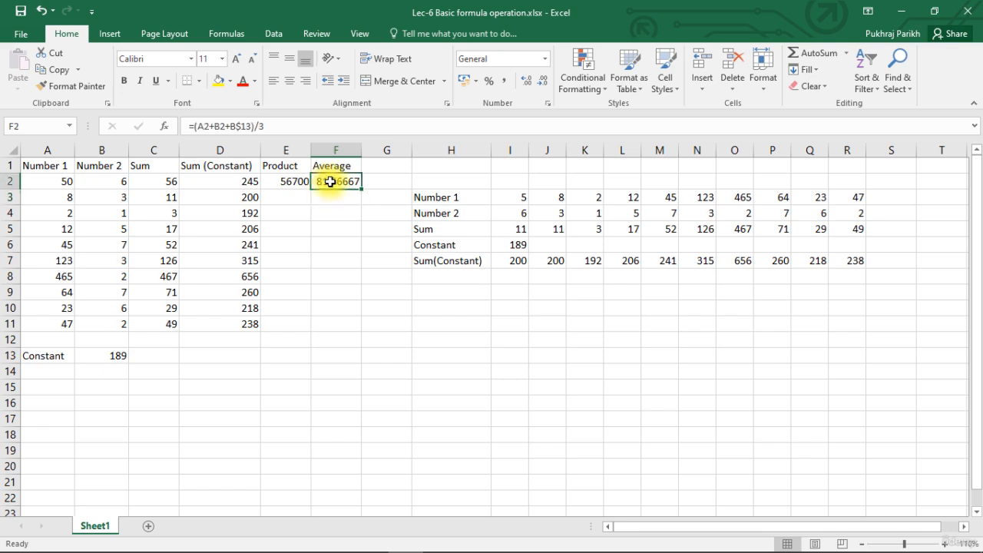
{"action": "left_click", "coordinate": [304, 182]}
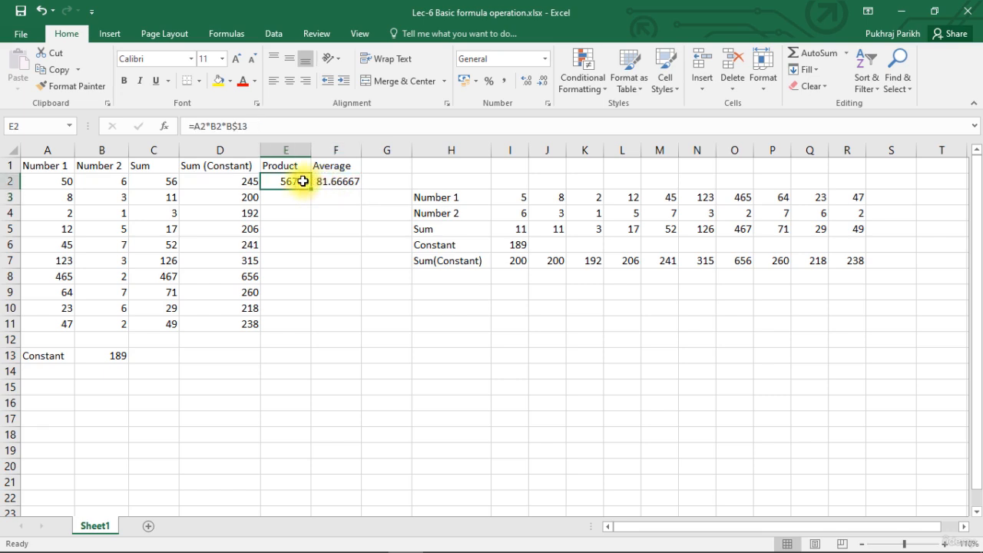
{"action": "left_click", "coordinate": [322, 182]}
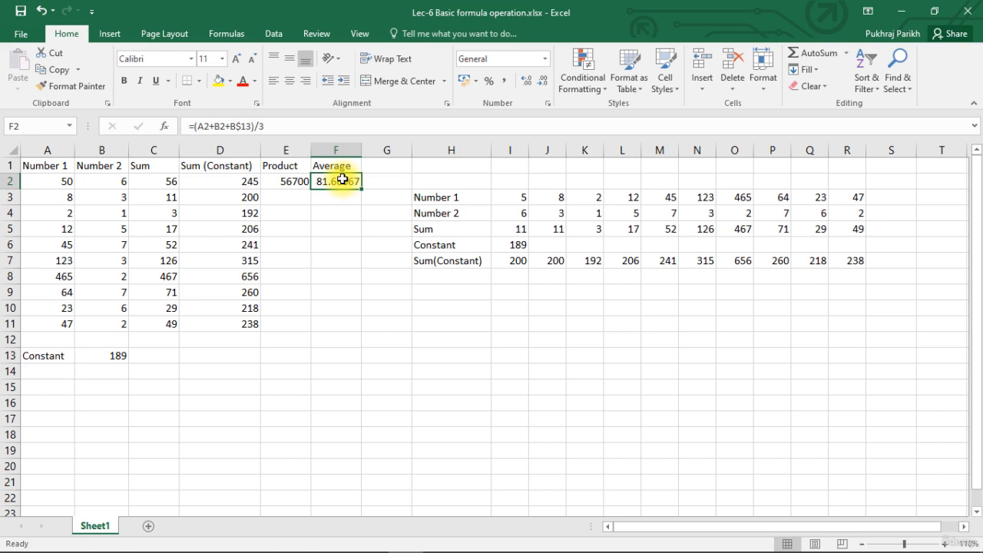
{"action": "left_click", "coordinate": [327, 198]}
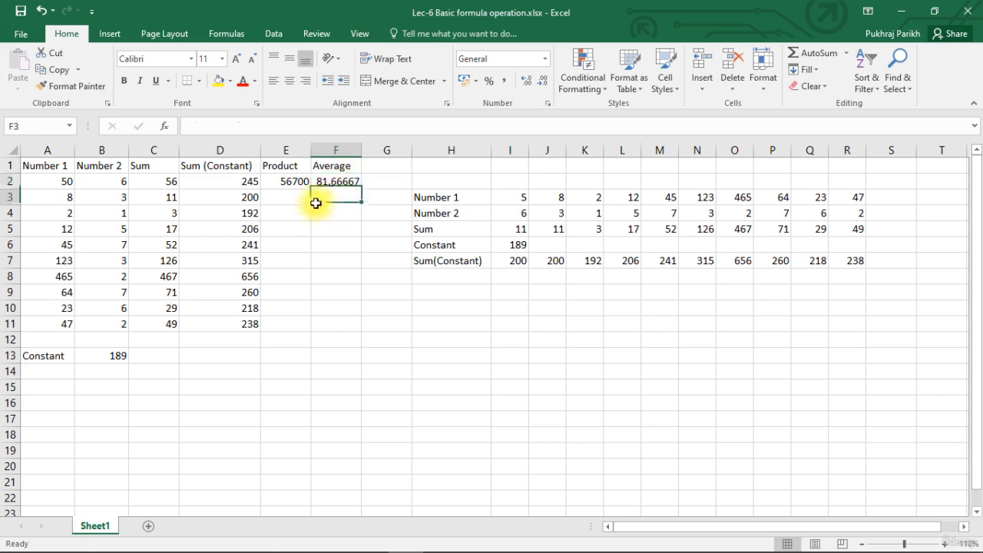
{"action": "left_click_drag", "start_coordinate": [289, 182], "coordinate": [333, 187]}
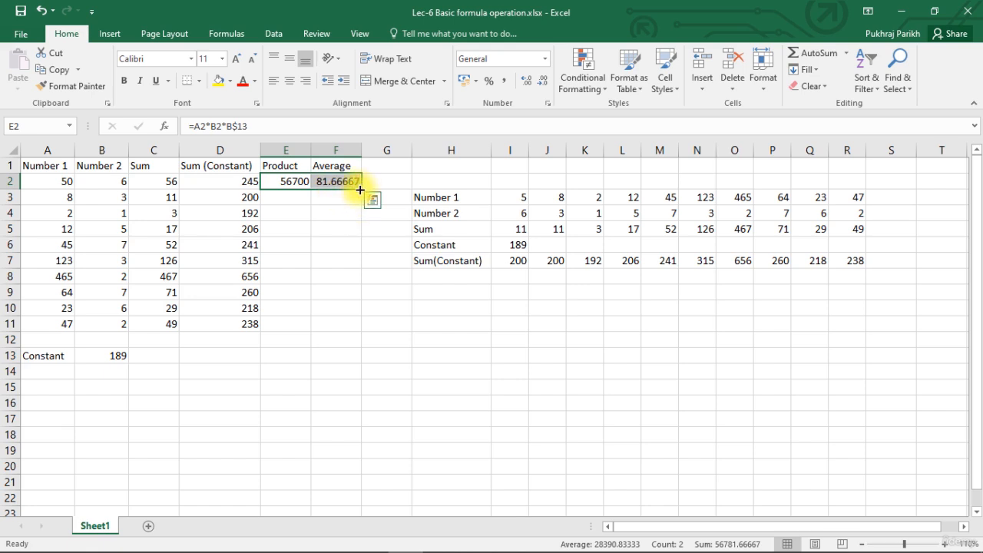
{"action": "double_click", "coordinate": [360, 189]}
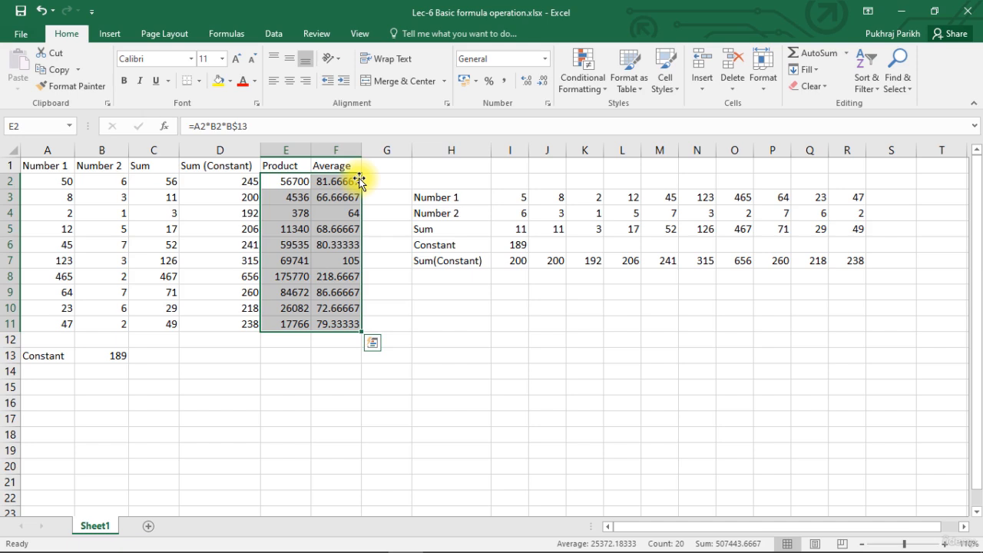
{"action": "left_click", "coordinate": [338, 323]}
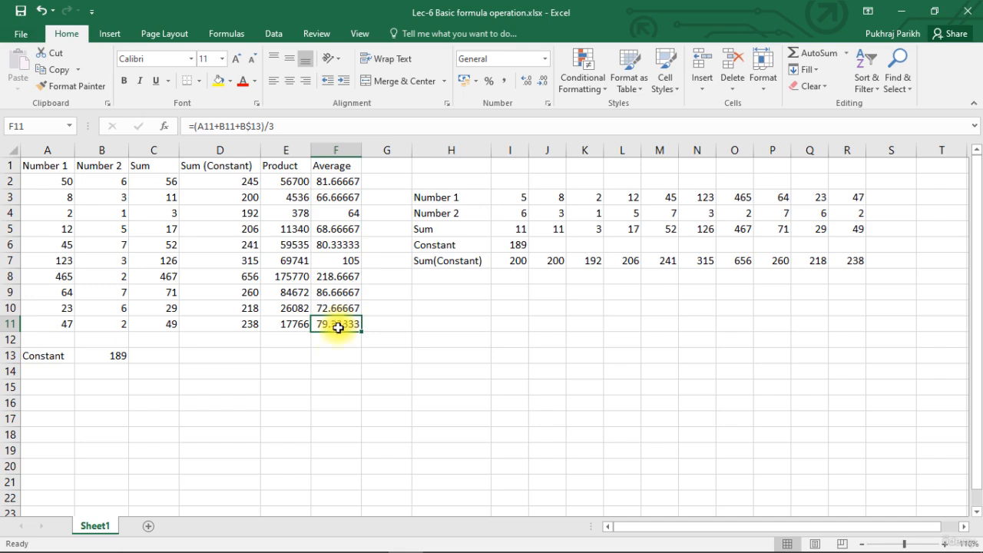